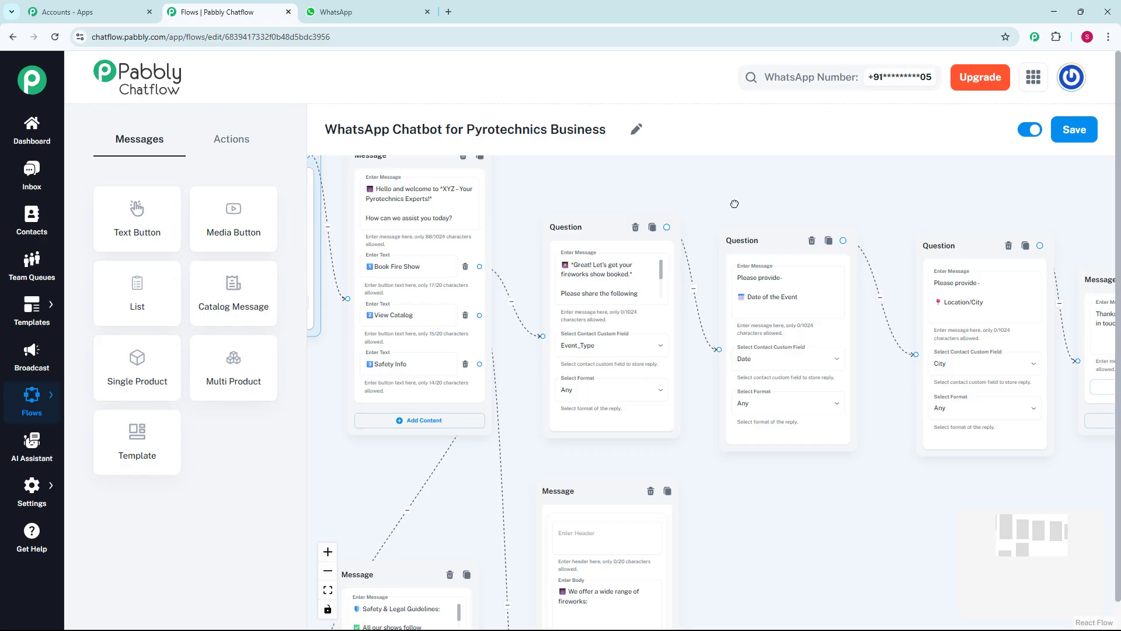
Step: Examine the message, question and catalog blocks of the WhatsApp Chatbot for Pyrotechnics Business flow
scroll(776, 187, "down", 2)
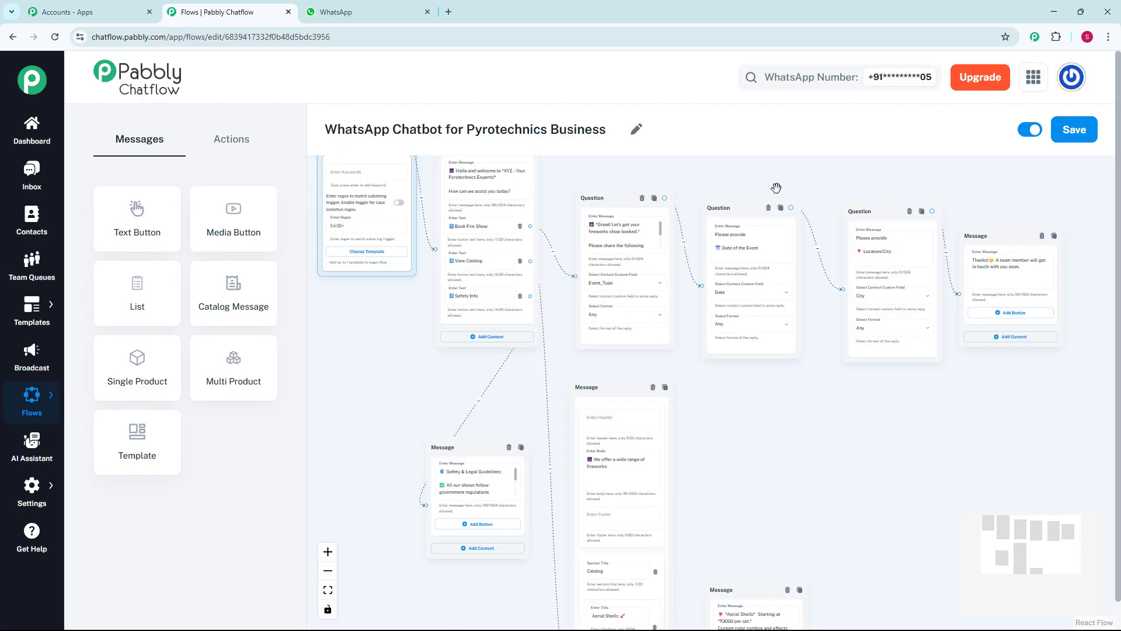
left_click_drag(771, 433, 729, 323)
scroll(742, 361, "up", 1)
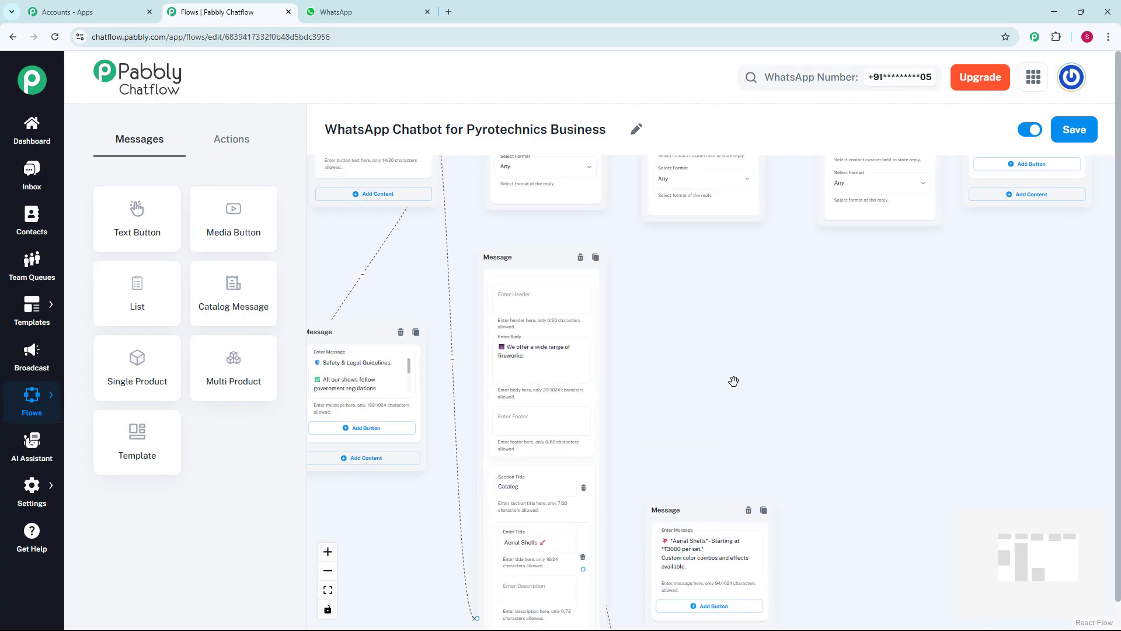
left_click_drag(733, 380, 736, 291)
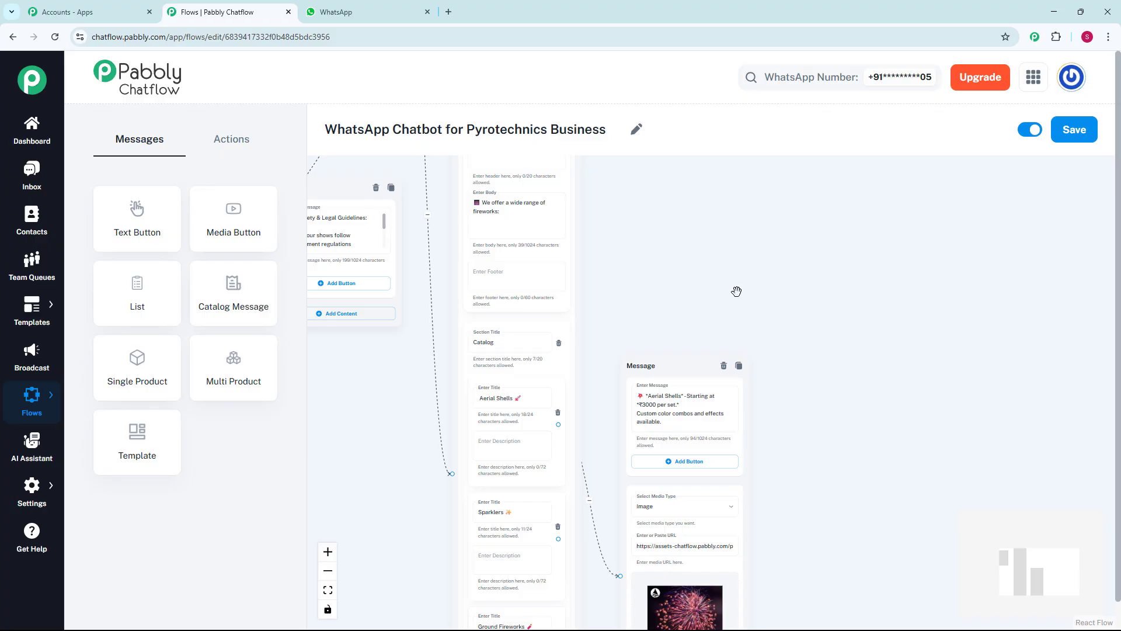
Step: Switch to WhatsApp and choose Book Fire Show in the XYZ Pyrotechnics chat, answering Festival, 24/04/2025 and Bhopal
key("ctrl+Tab")
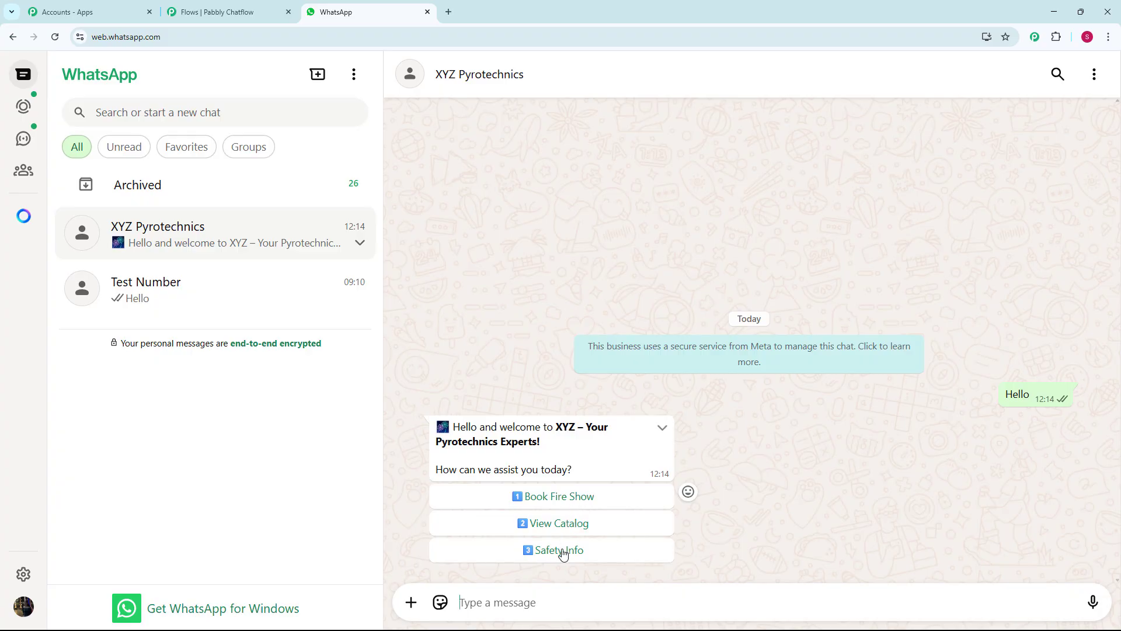
left_click(566, 498)
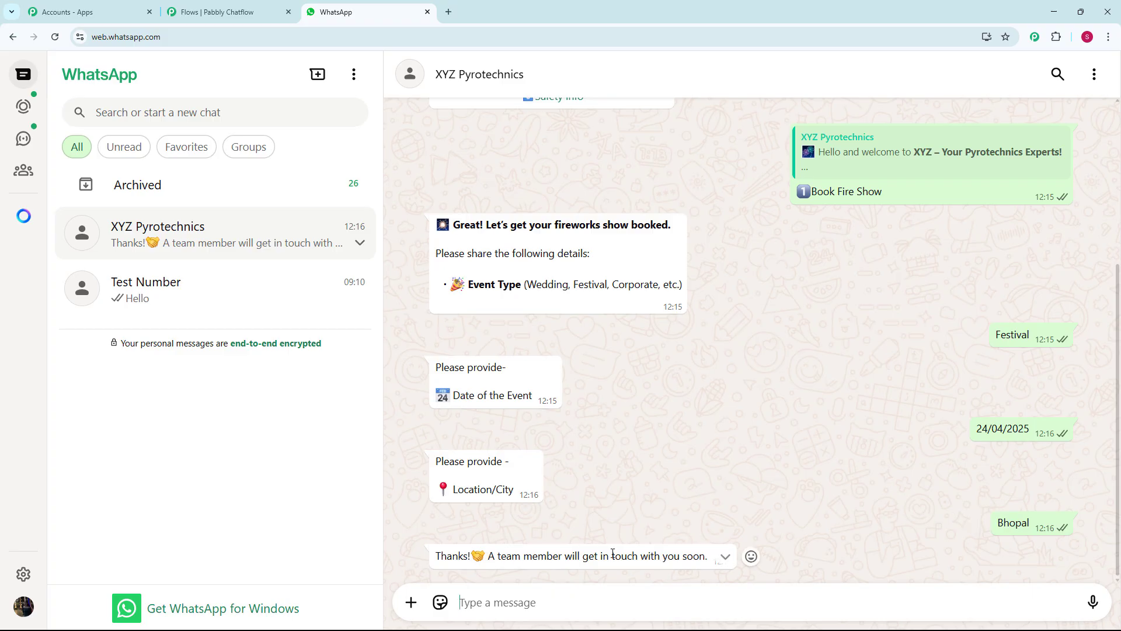
Step: Choose View Catalog in the chatbot's welcome message and select Aerial Shells from the fireworks list
scroll(612, 553, "up", 10)
left_click(607, 318)
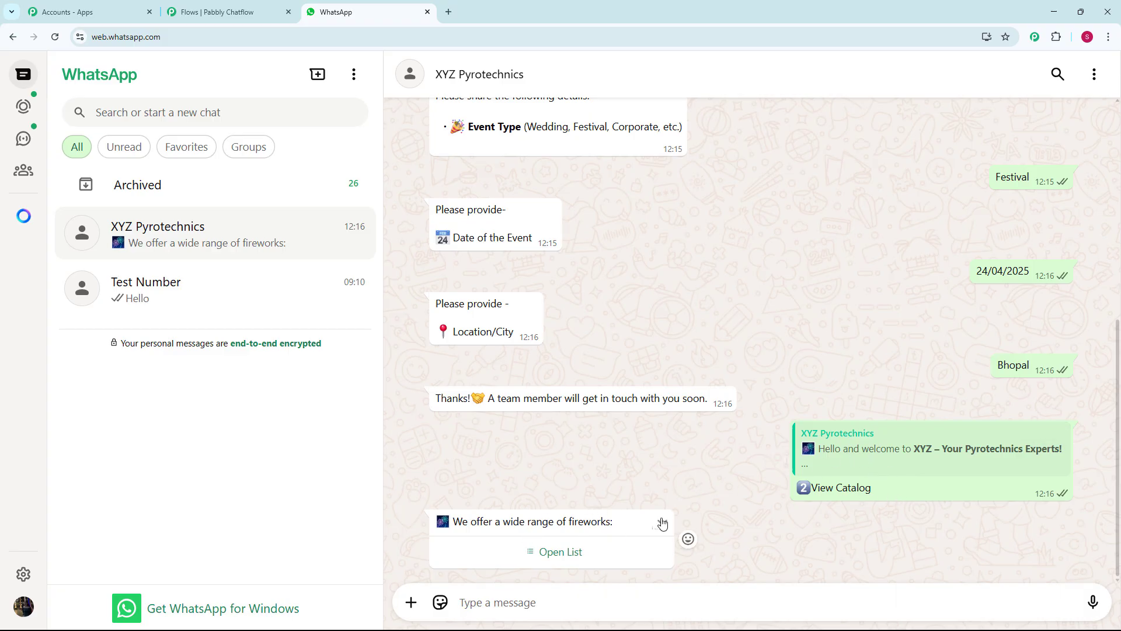
left_click(572, 561)
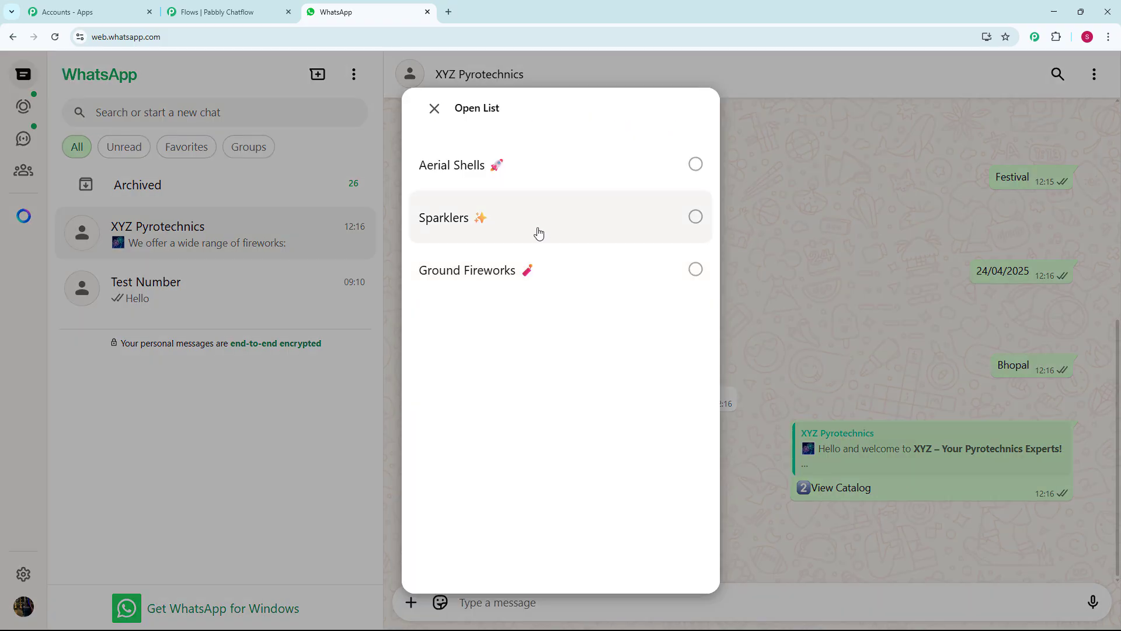
left_click(535, 176)
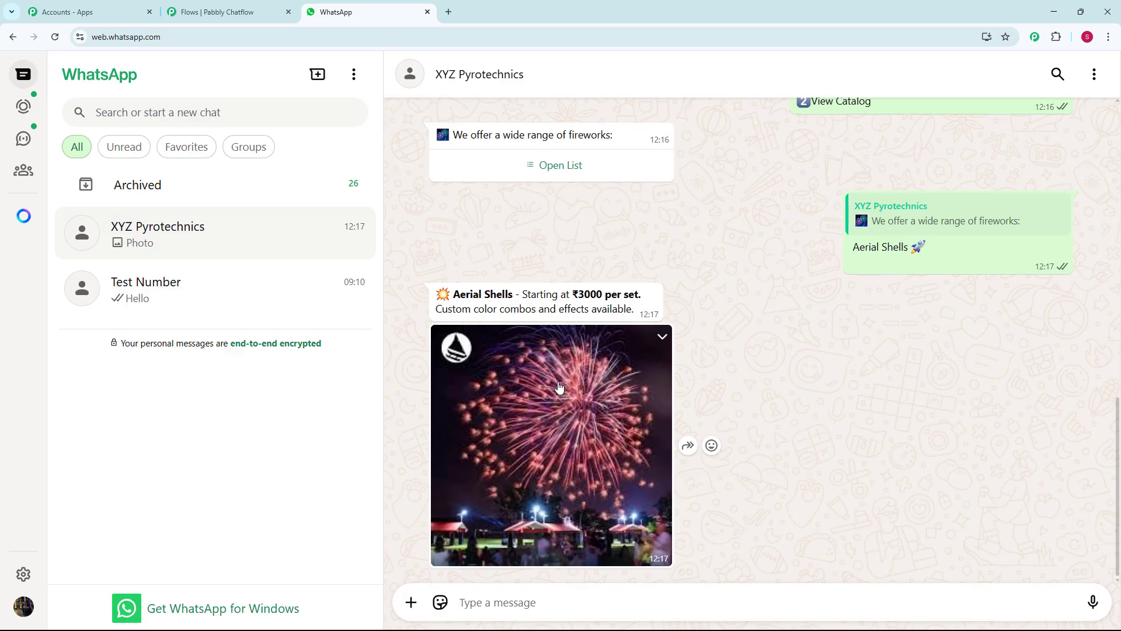
Step: Choose Safety Info in the chatbot's welcome message and review the whole chat conversation
scroll(560, 388, "up", 12)
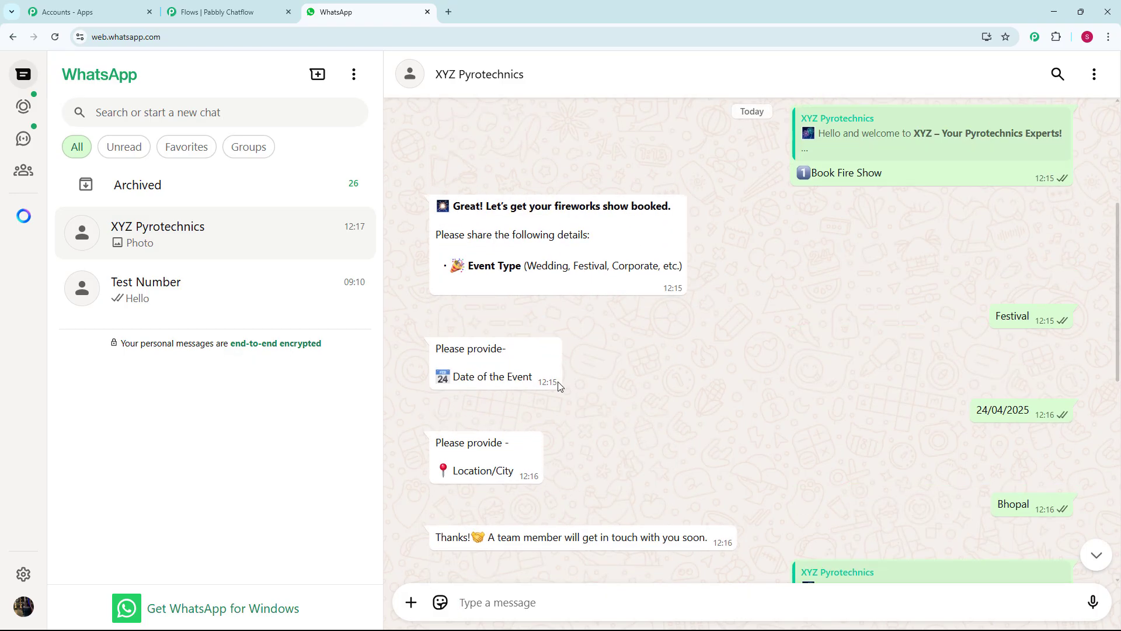
left_click(589, 312)
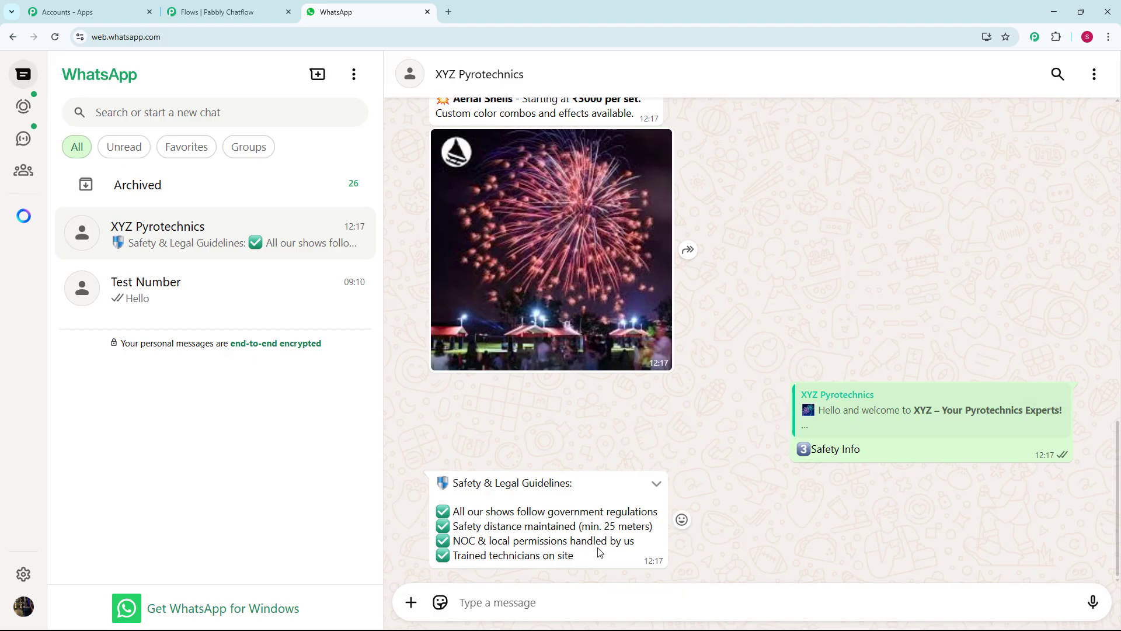
scroll(597, 539, "up", 15)
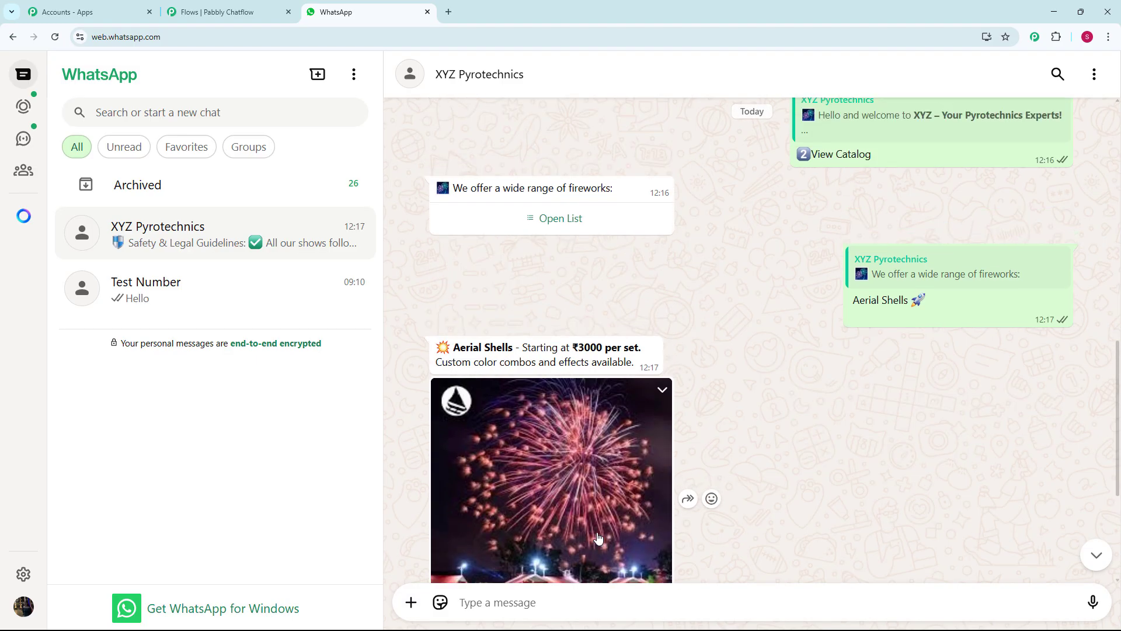
scroll(597, 531, "up", 4)
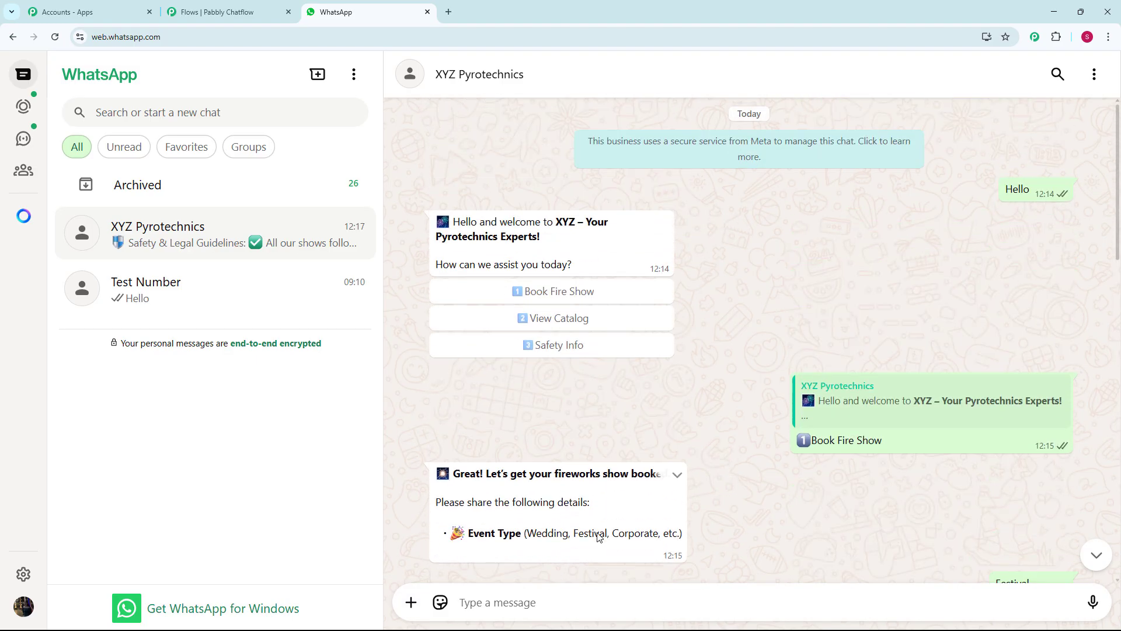
scroll(660, 447, "down", 5)
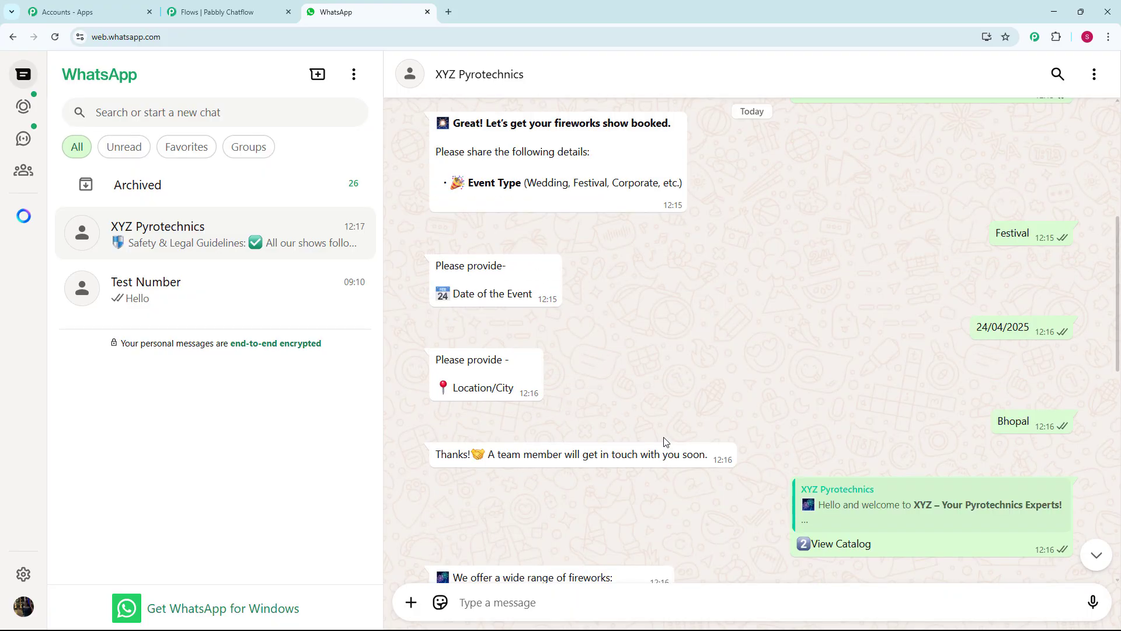
scroll(664, 443, "down", 5)
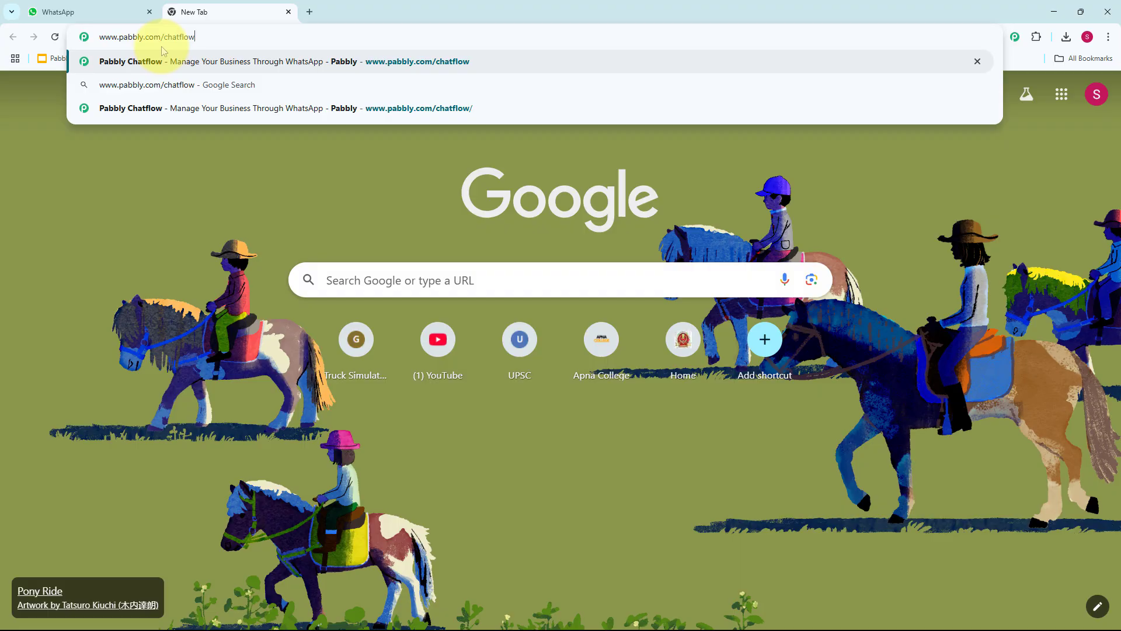
key("Return")
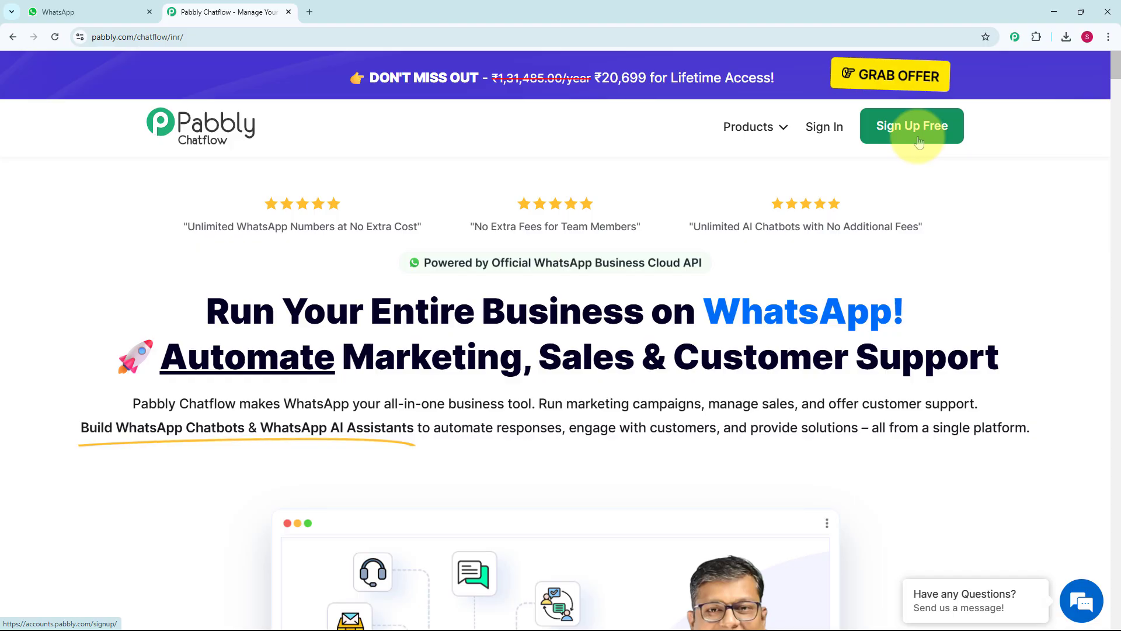
left_click(822, 144)
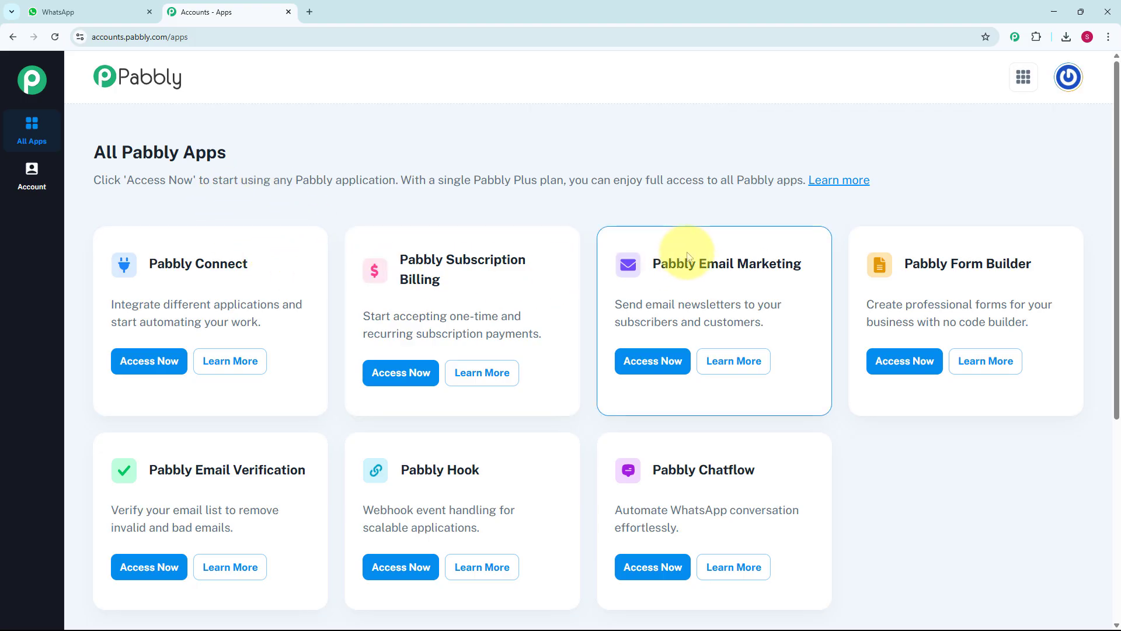
scroll(688, 257, "down", 2)
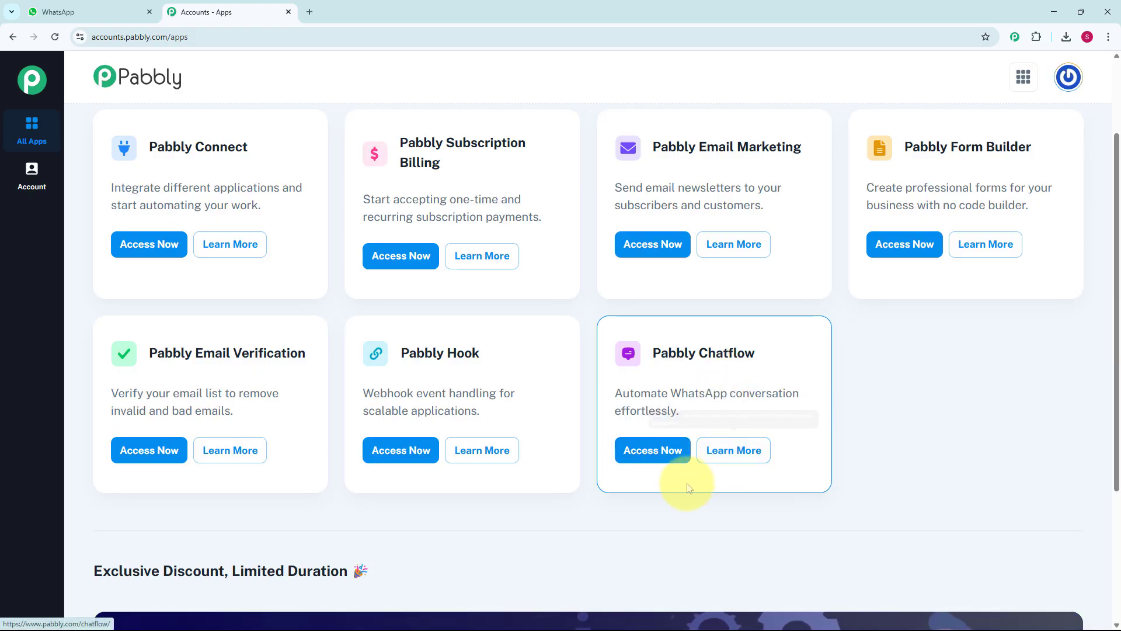
left_click(661, 461)
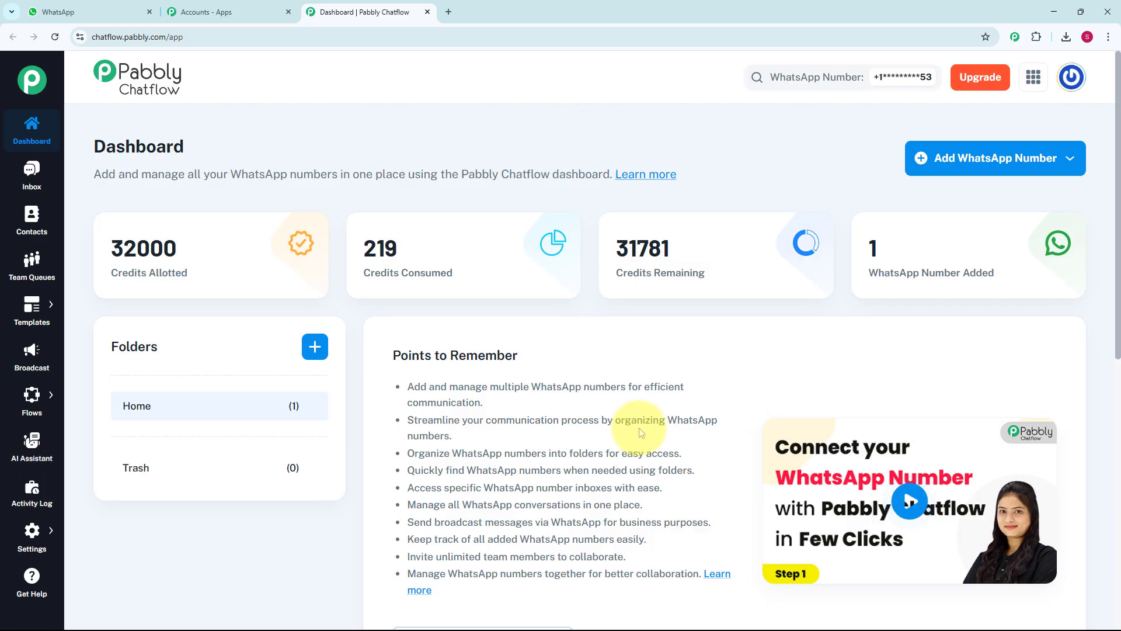
Step: Examine the connected WhatsApp numbers on the dashboard and the options for adding a WhatsApp number
scroll(643, 432, "down", 3)
scroll(645, 432, "down", 5)
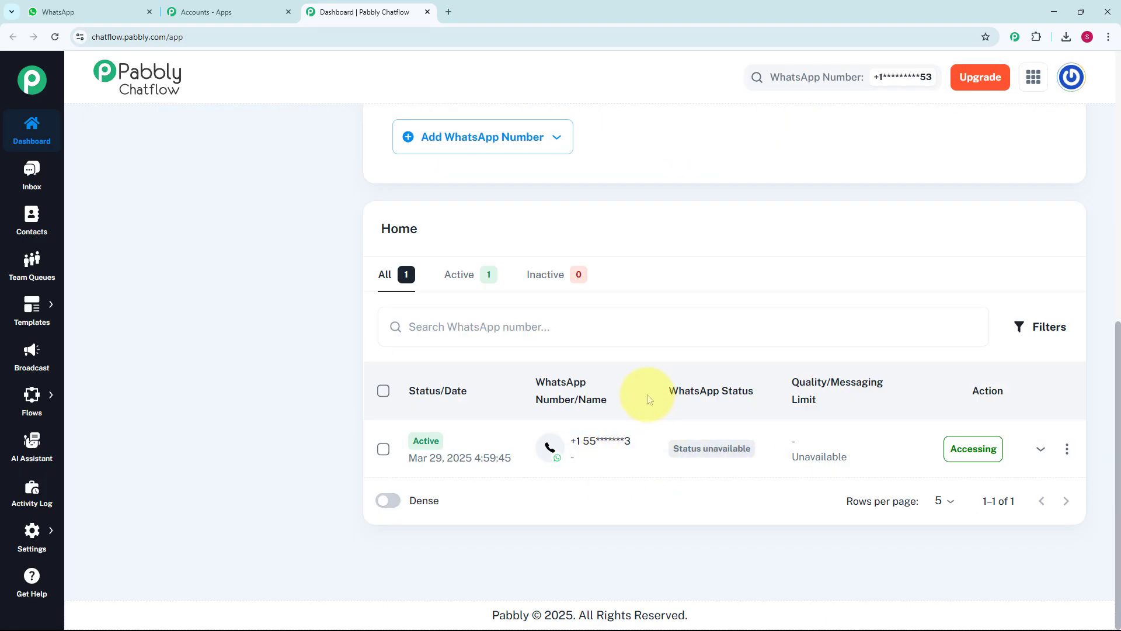
scroll(647, 395, "up", 8)
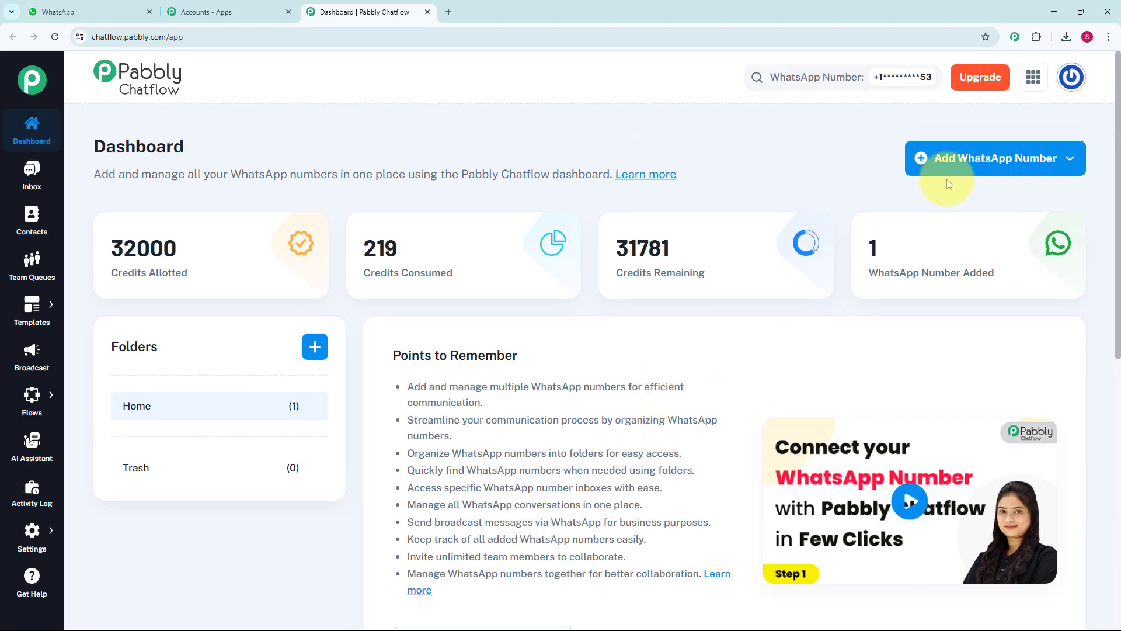
left_click(1003, 168)
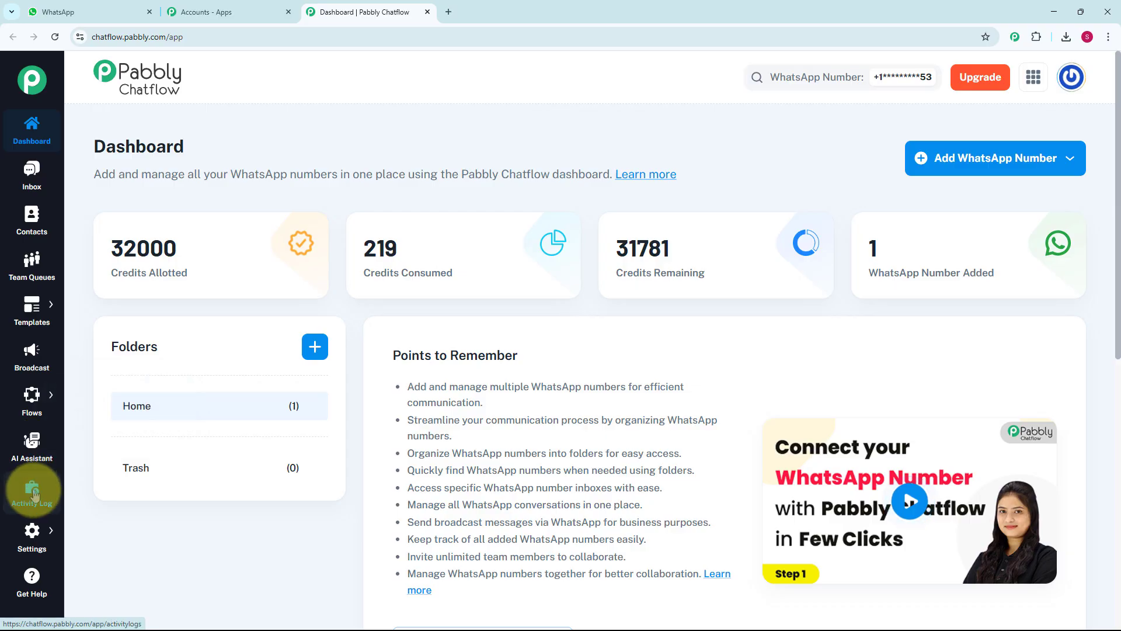
mouse_move(24, 400)
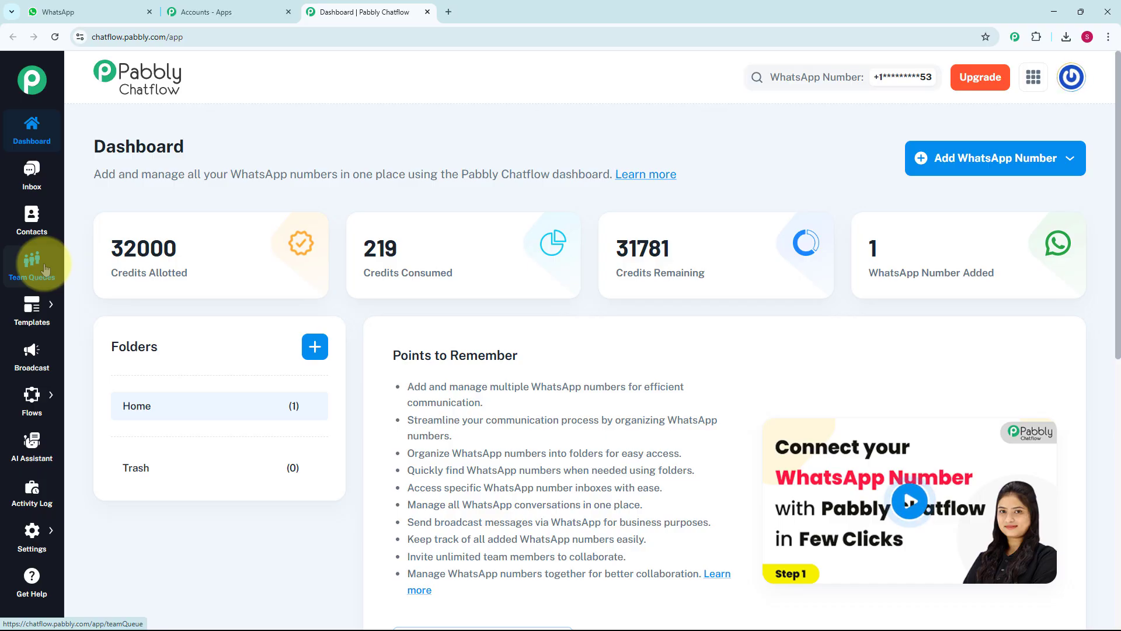
mouse_move(37, 323)
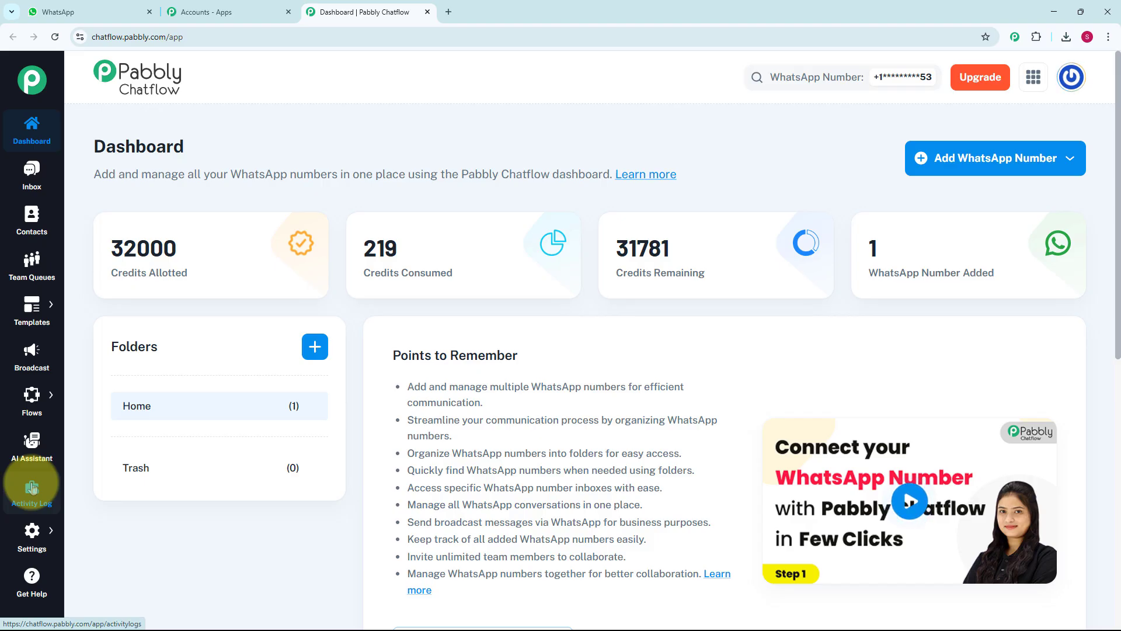
mouse_move(35, 540)
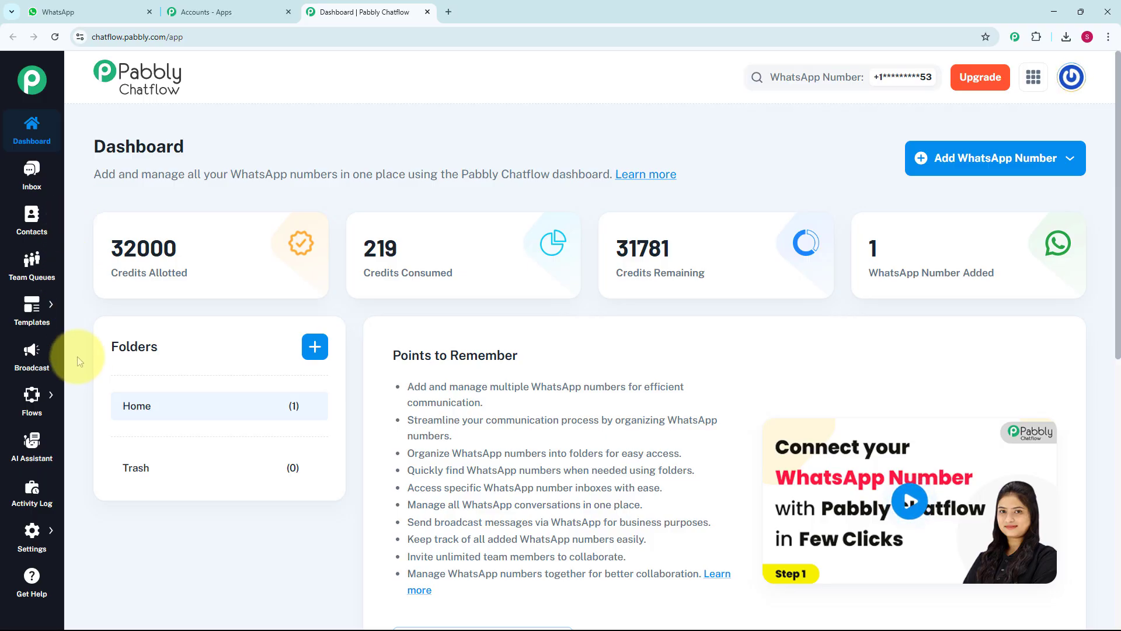
Step: Open the Flow Builder and add a new flow
mouse_move(46, 407)
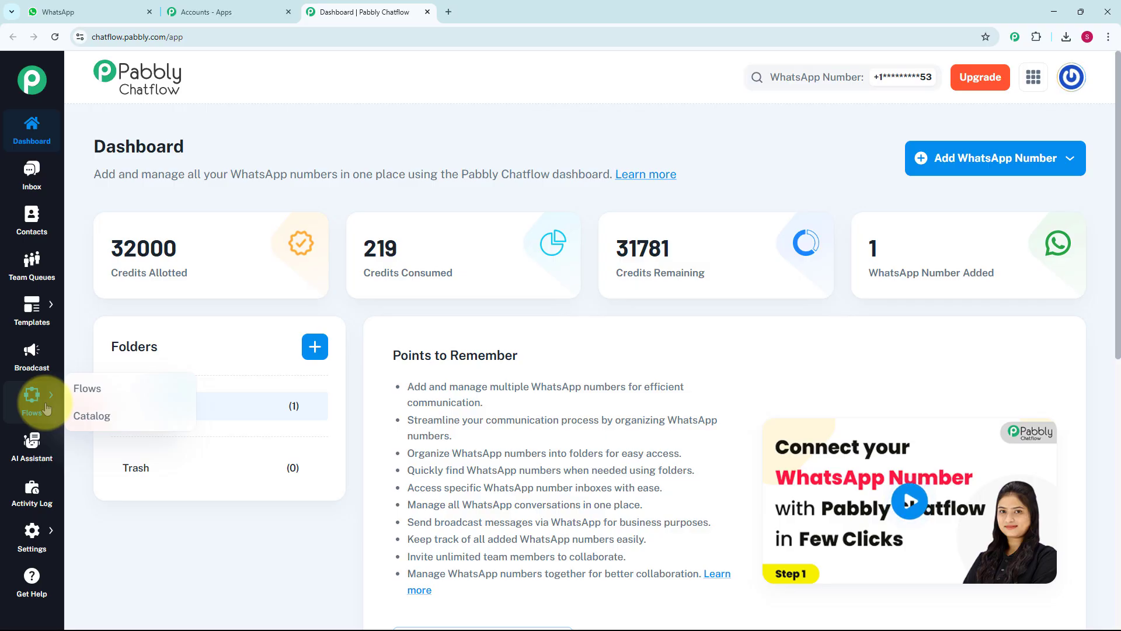
left_click(102, 385)
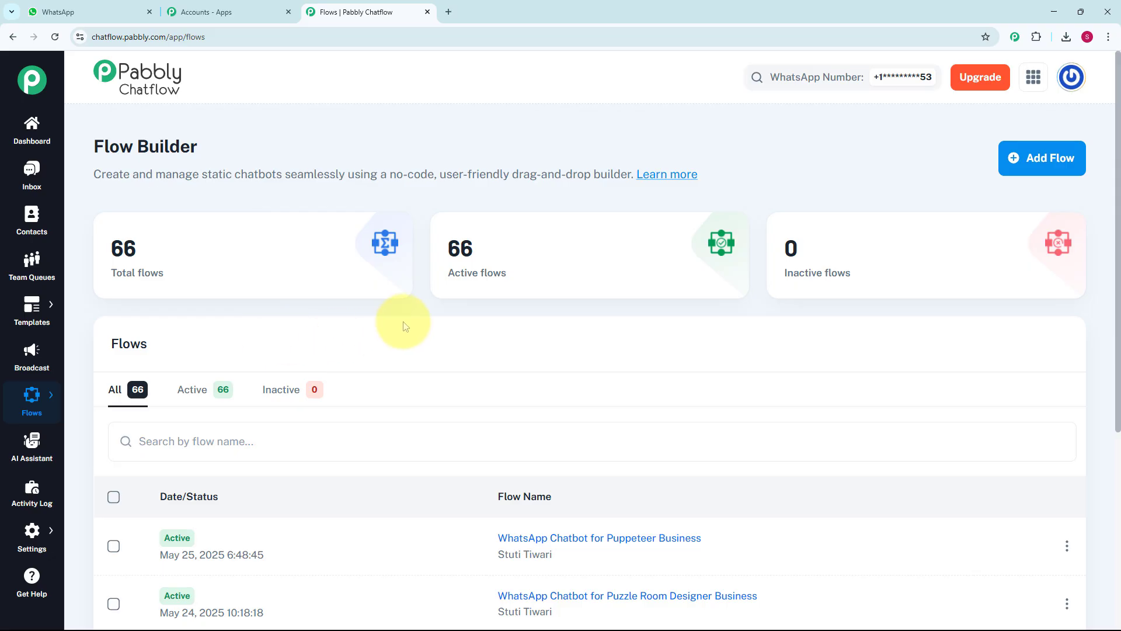
scroll(493, 468, "down", 5)
scroll(493, 468, "up", 5)
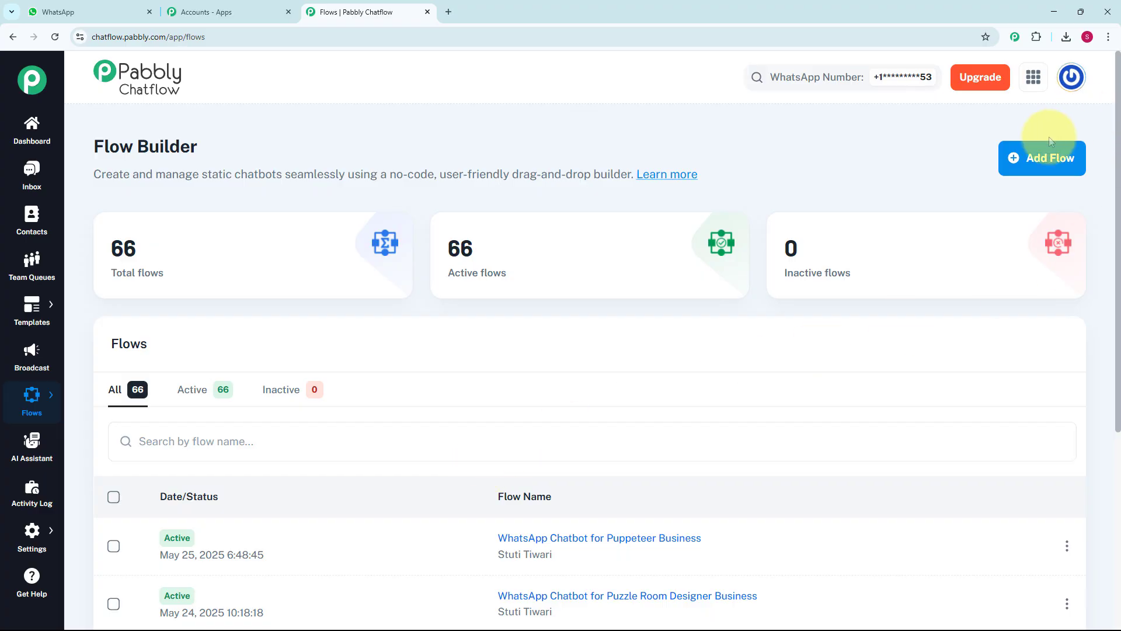
left_click(1045, 160)
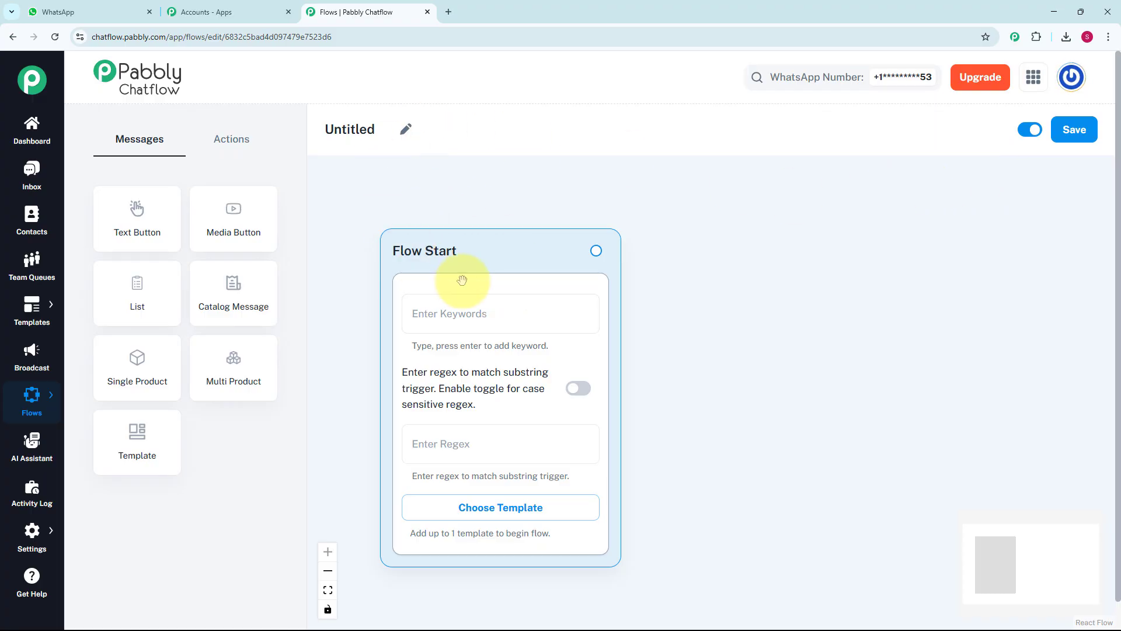
Step: Set the Flow Start regex to [\s\S]+ and name the flow "WhatsApp Chatbot for Pyrotechnics Business"
left_click(453, 315)
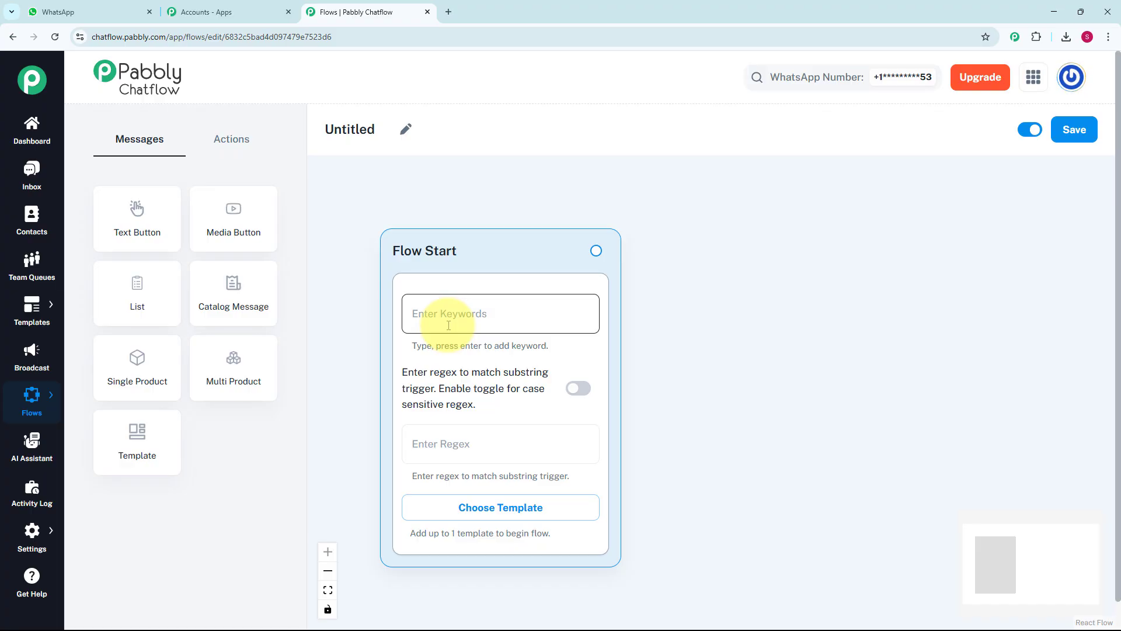
left_click(463, 448)
type("[\\s\\S]+")
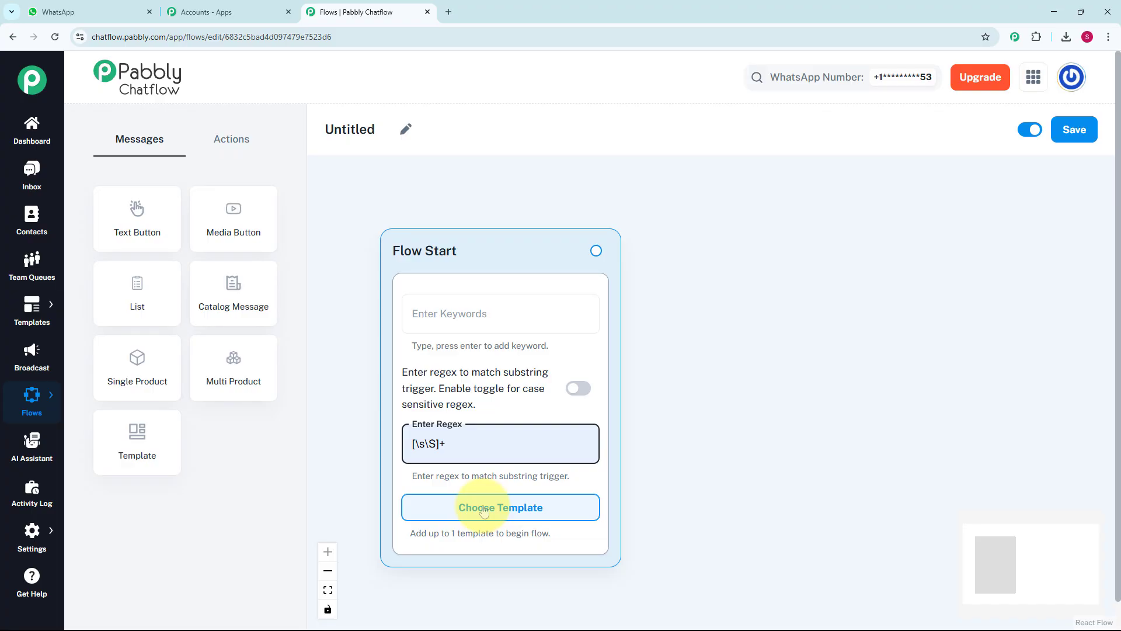
left_click(406, 129)
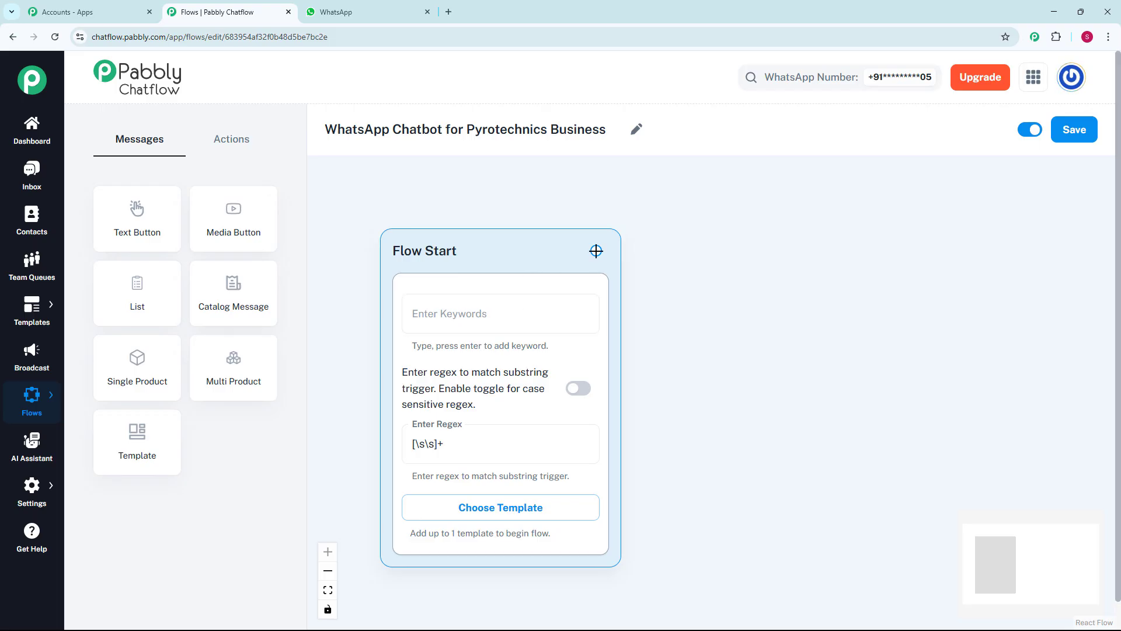
Step: Connect a Text + Button message to Flow Start reading "🎆 Hello and welcome to *XYZ – Your Pyrotechnics Experts!* How can we assist you today?"
left_click_drag(595, 251, 608, 333)
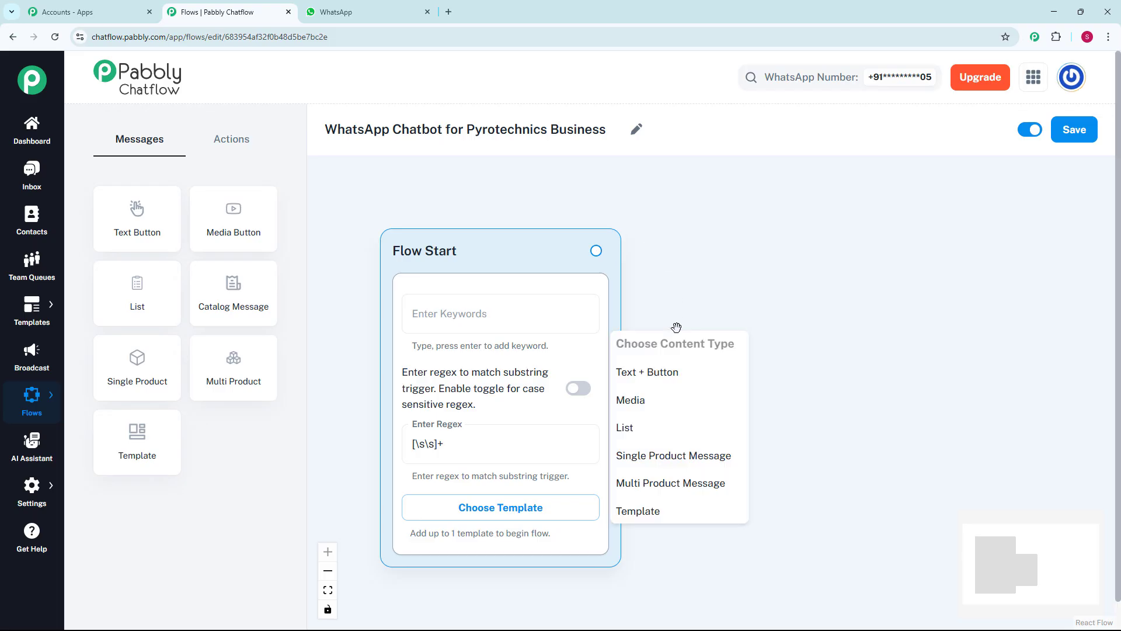
left_click(689, 380)
left_click(763, 364)
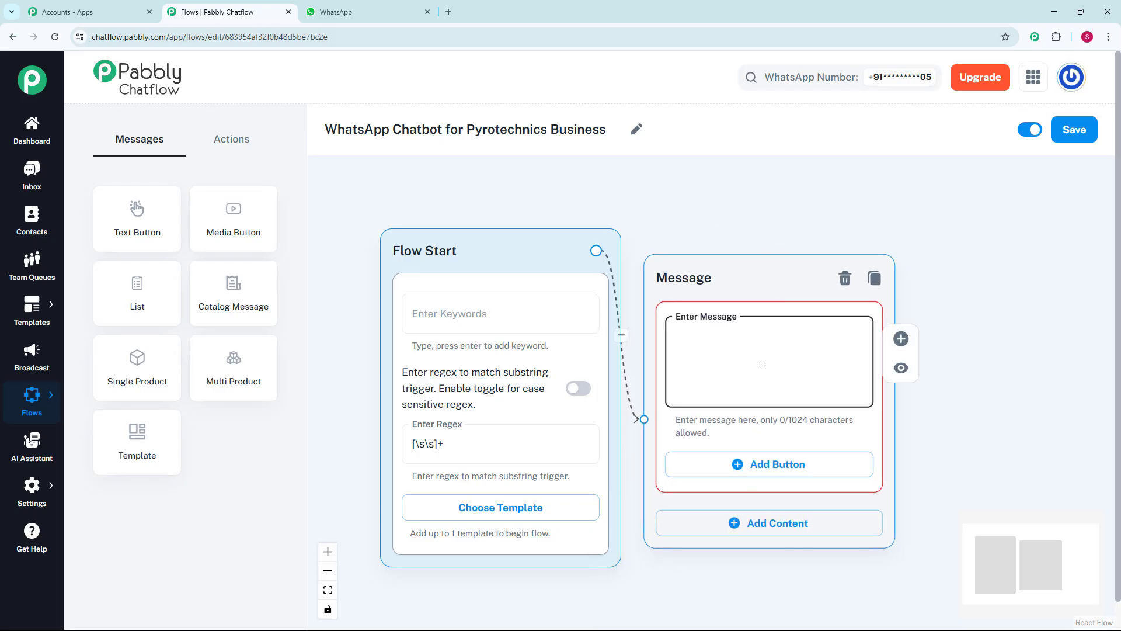
type("🎆 Hello and welcome to *XYZ – Your Pyrotechnics Experts!*  How can we assist you today?")
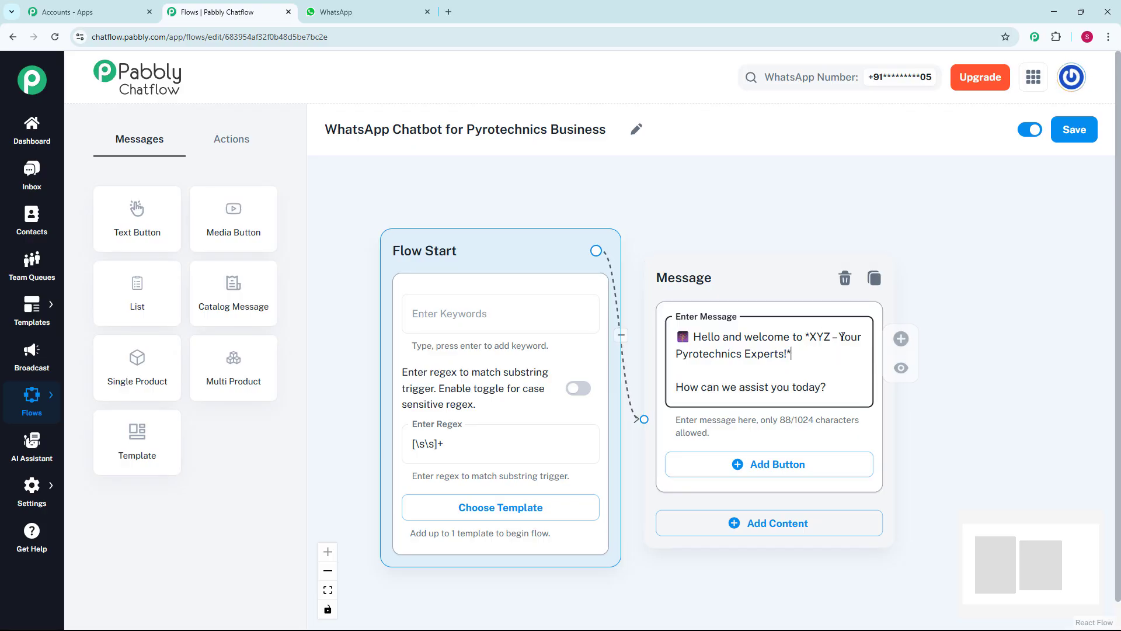
scroll(995, 349, "down", 2)
left_click_drag(994, 350, 858, 261)
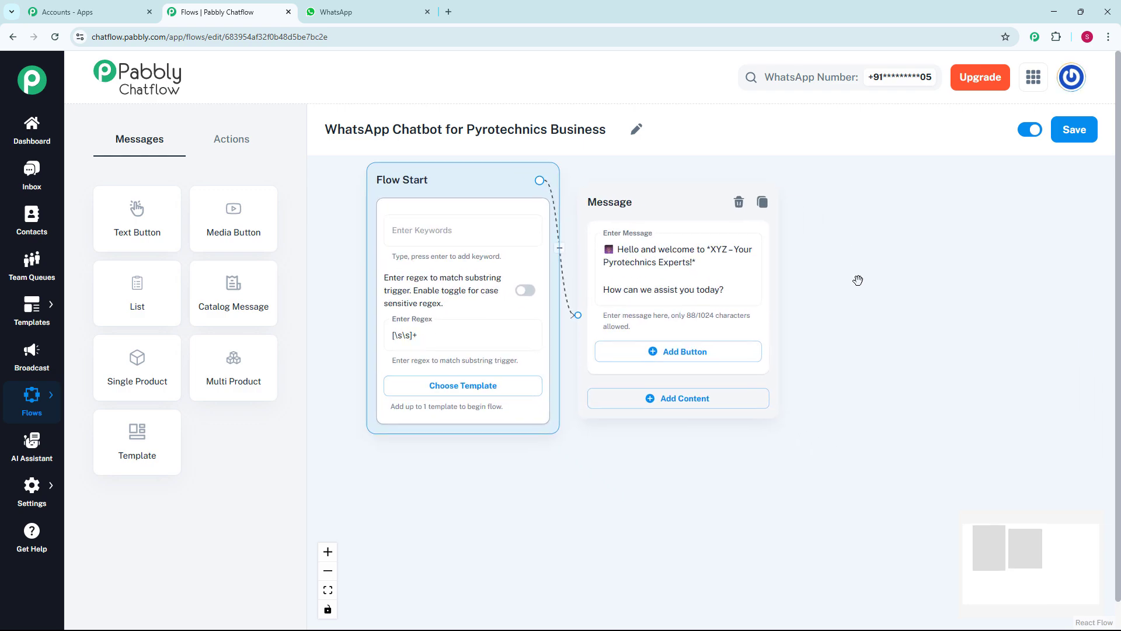
Step: Add the buttons "1️⃣ Book Fire Show", "2️⃣ View Catalog" and "3️⃣ Safety Info" to the welcome message
scroll(705, 362, "up", 1)
left_click(703, 355)
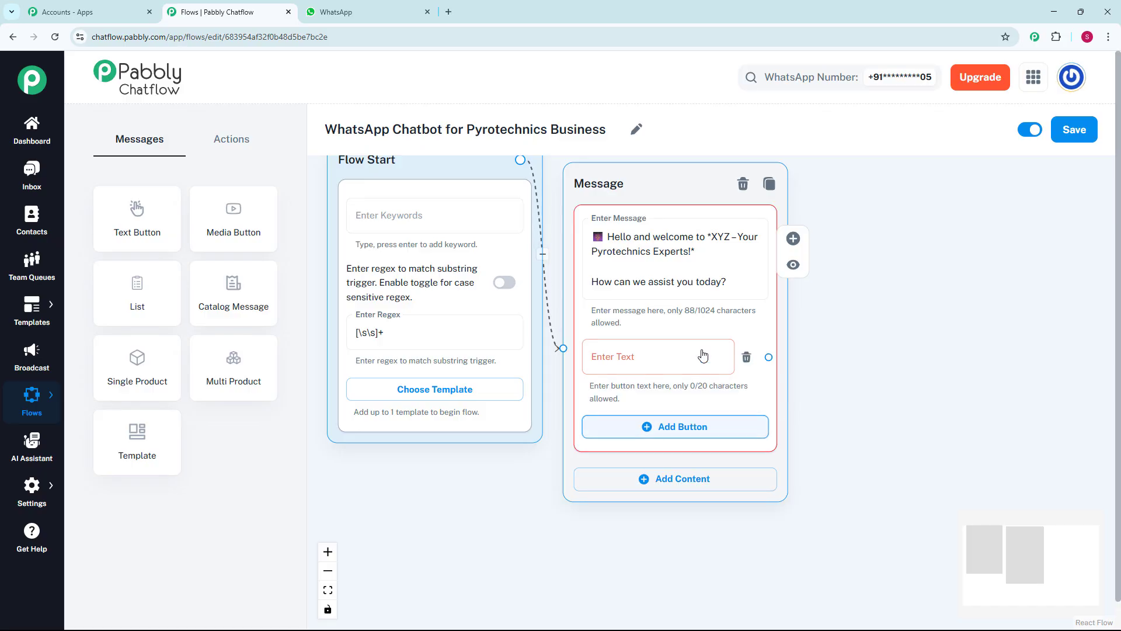
left_click(665, 355)
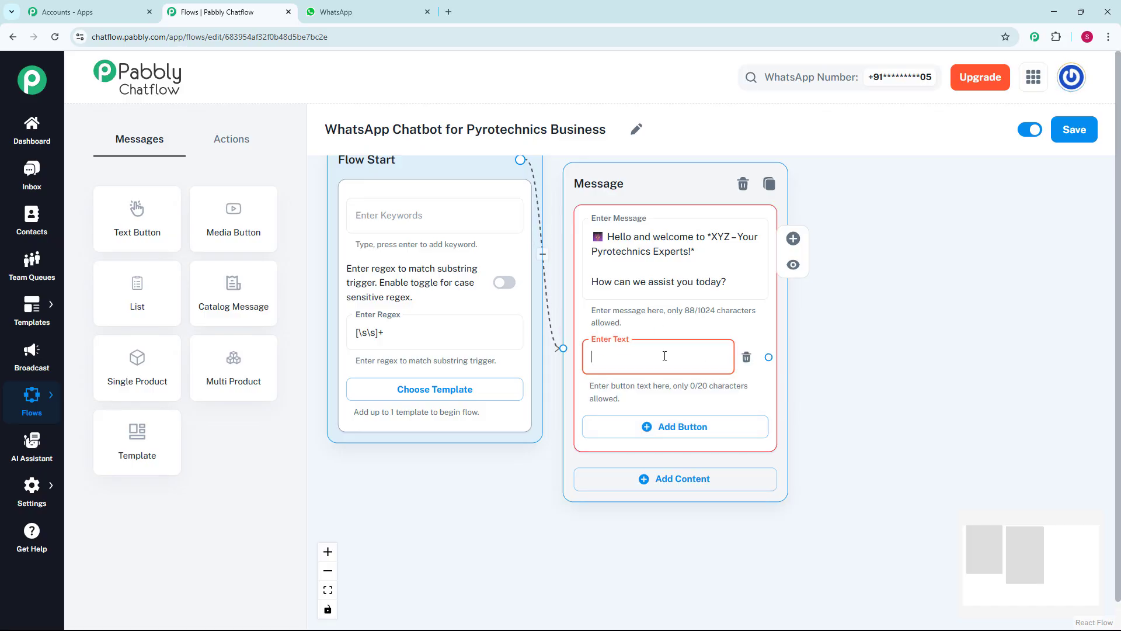
type("1⃣ Book Fire Show")
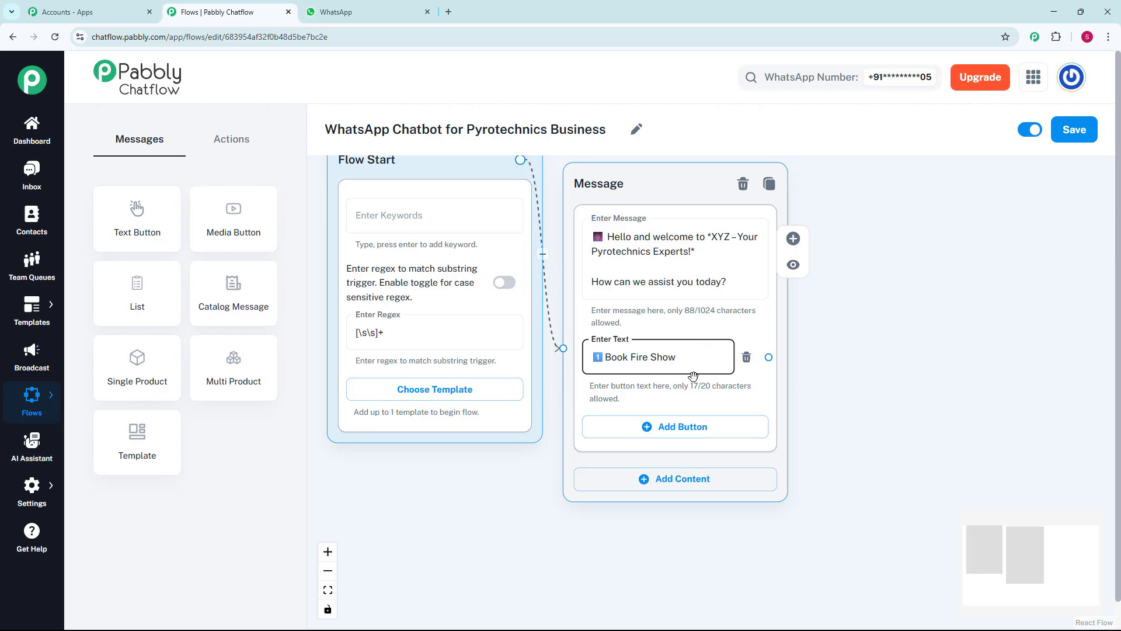
left_click(692, 426)
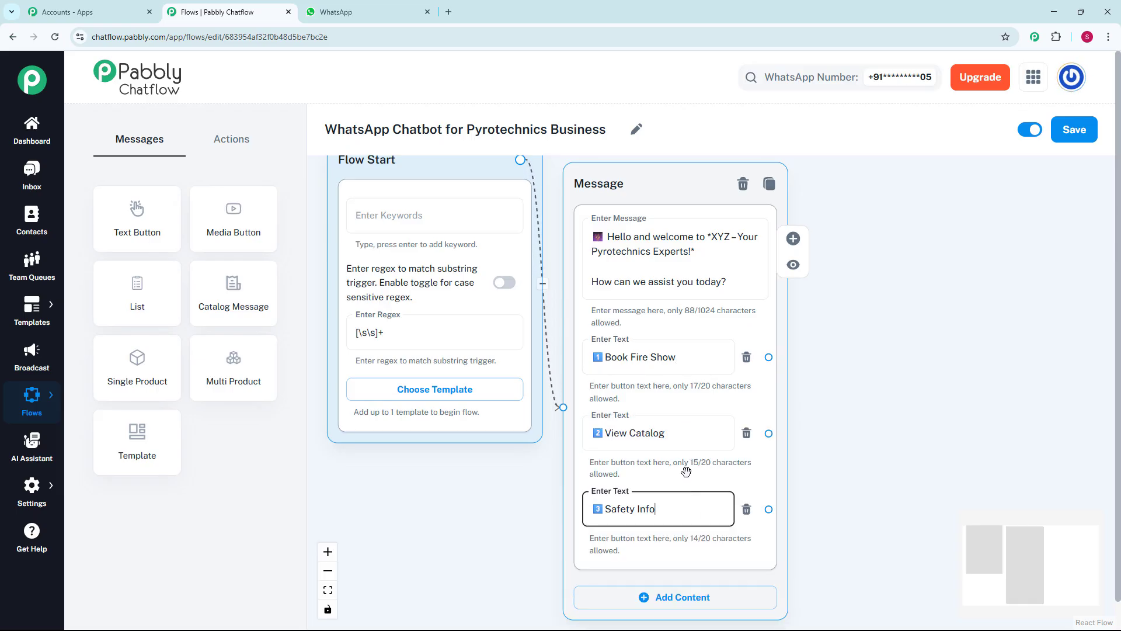
Step: Add an Ask Question node beside the welcome message and connect the Book Fire Show button to it
scroll(873, 397, "down", 2)
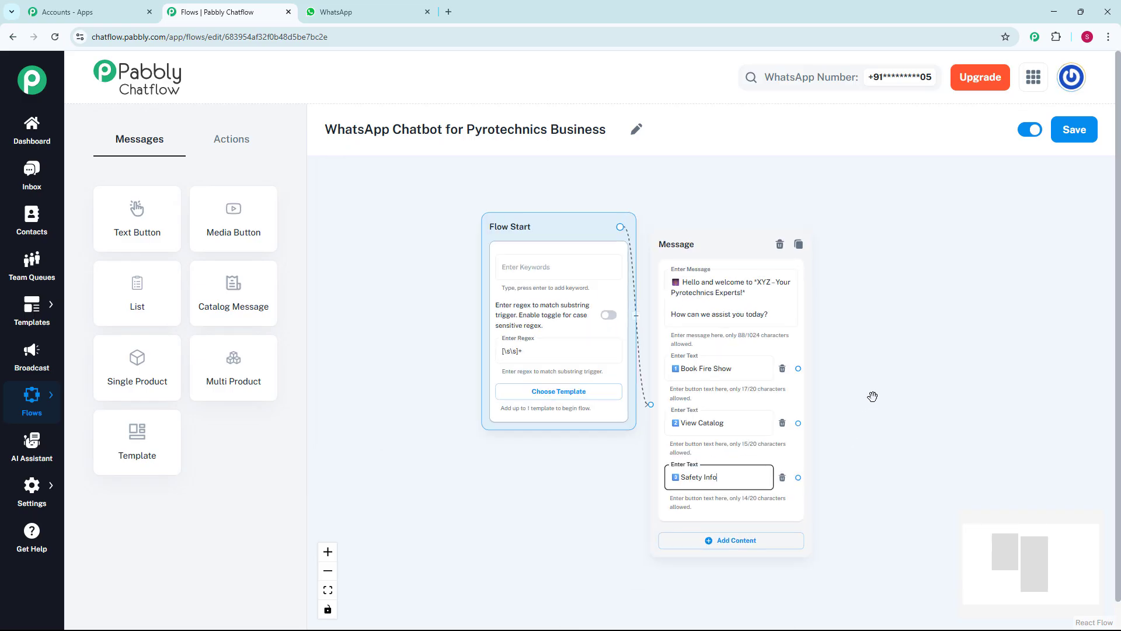
left_click_drag(854, 383, 758, 320)
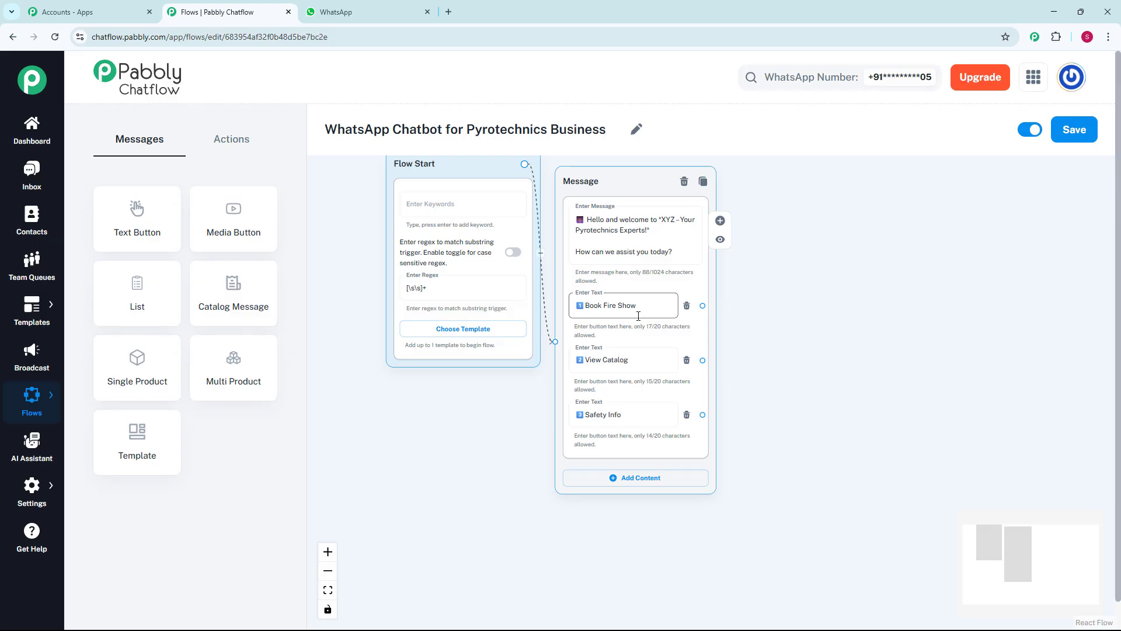
left_click(236, 140)
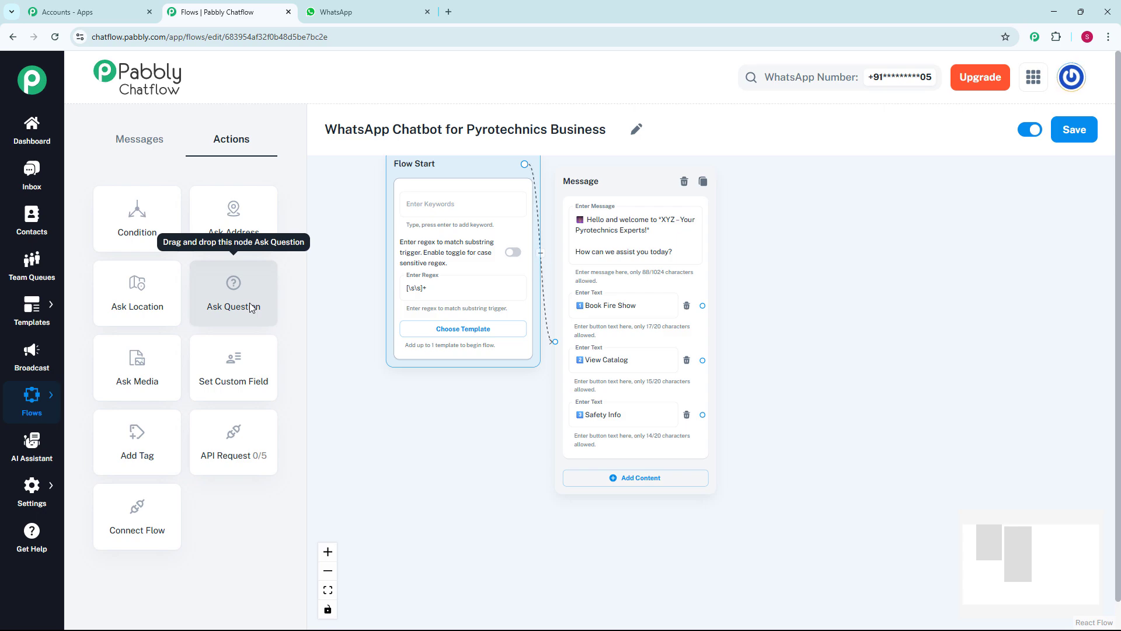
left_click_drag(250, 303, 784, 237)
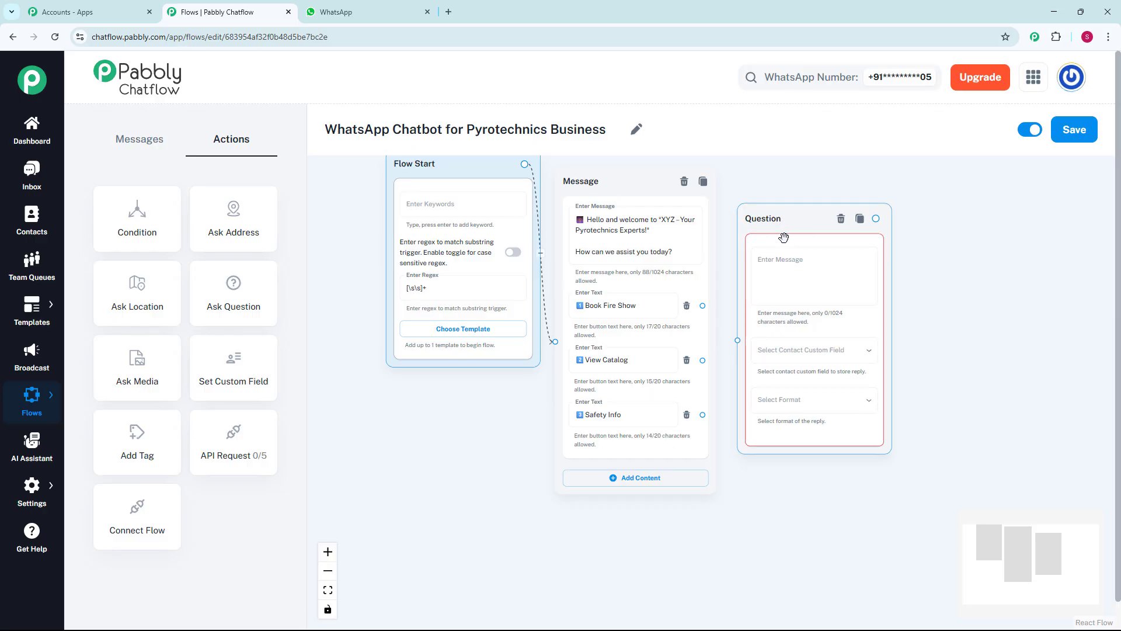
scroll(784, 237, "up", 3)
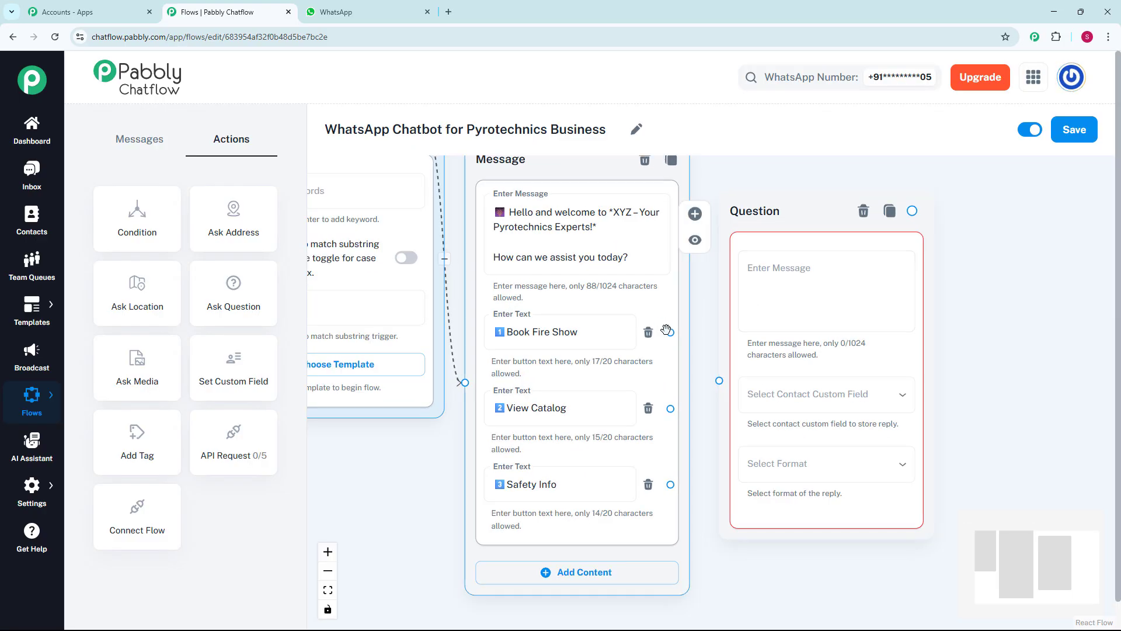
left_click_drag(673, 331, 719, 380)
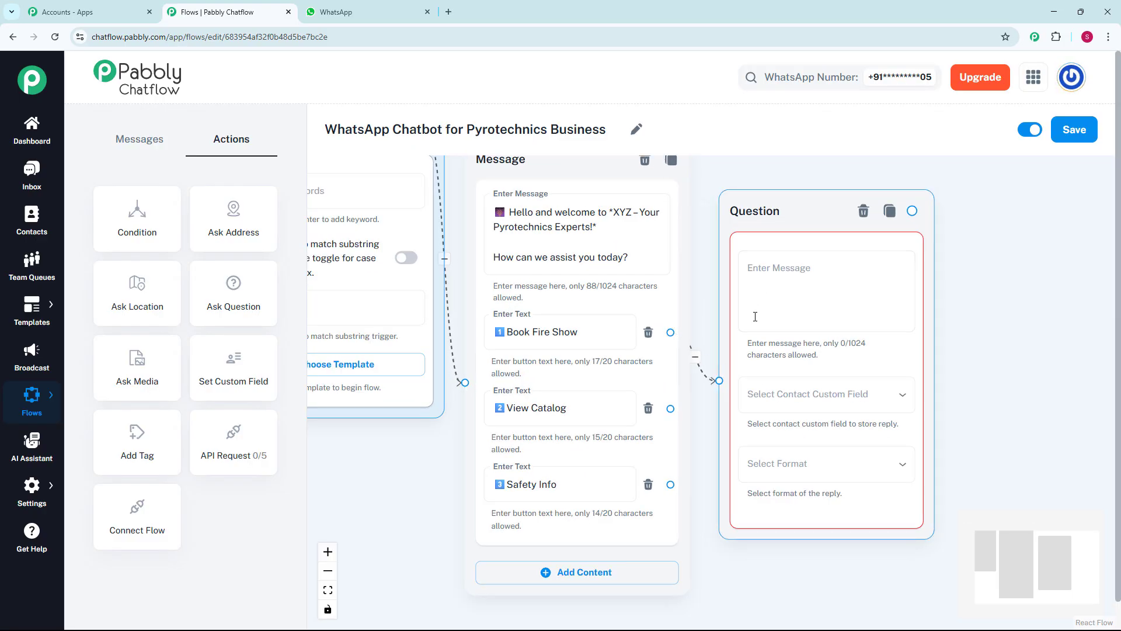
Step: Make the question request the Event Type (Wedding, Festival, Corporate, etc.), storing the reply in the Event_Type custom field with format Any
left_click(772, 295)
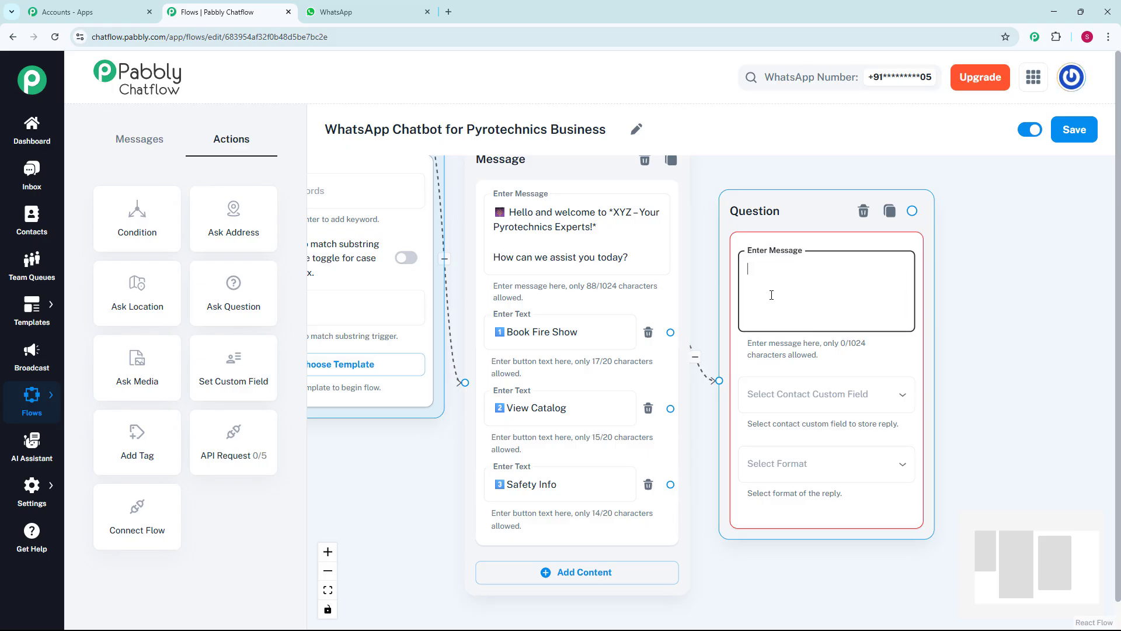
key("ctrl+v")
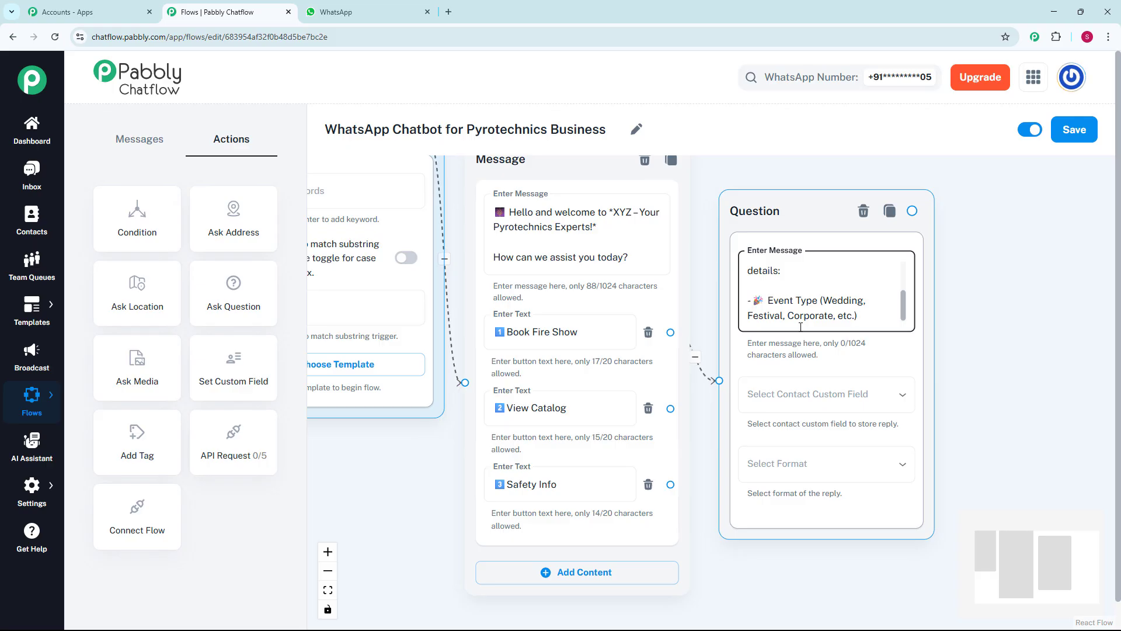
left_click(803, 392)
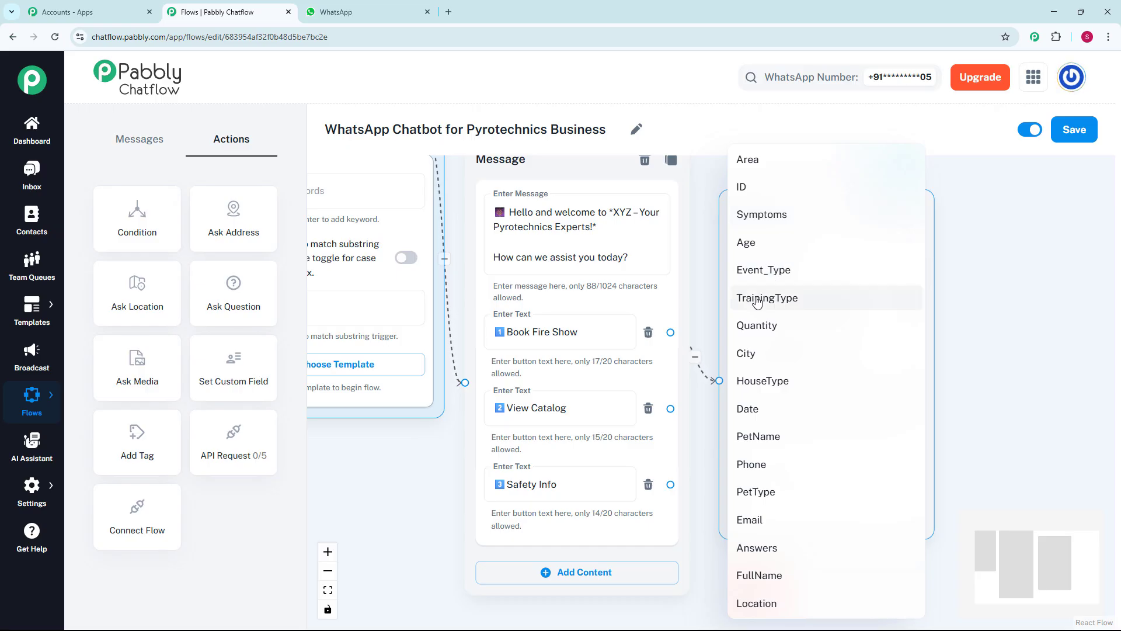
left_click(50, 488)
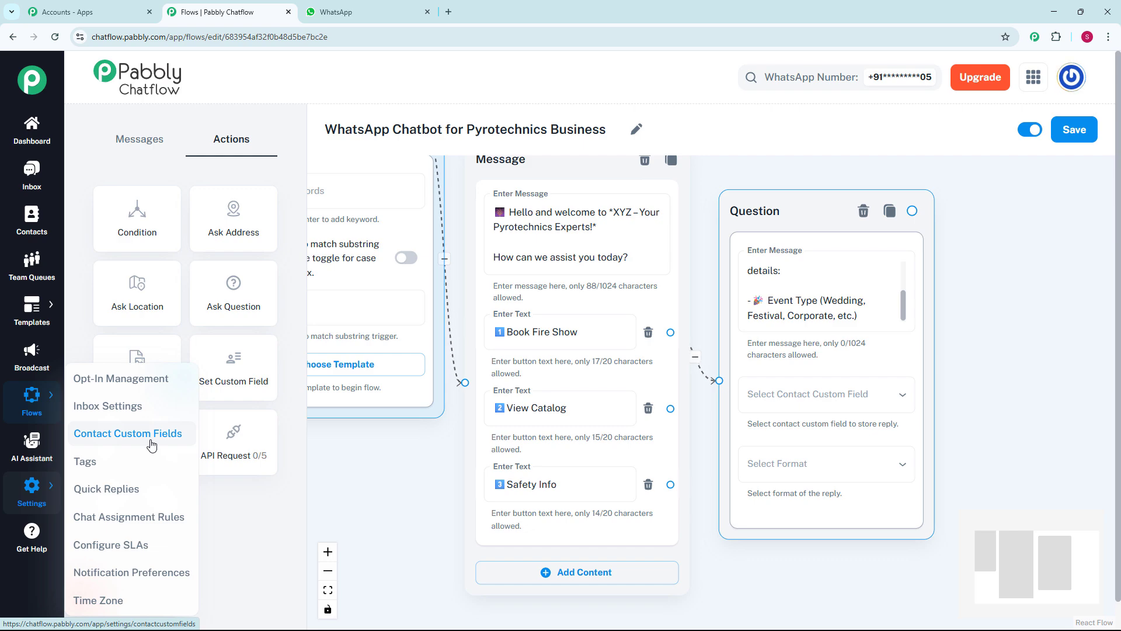
left_click(830, 394)
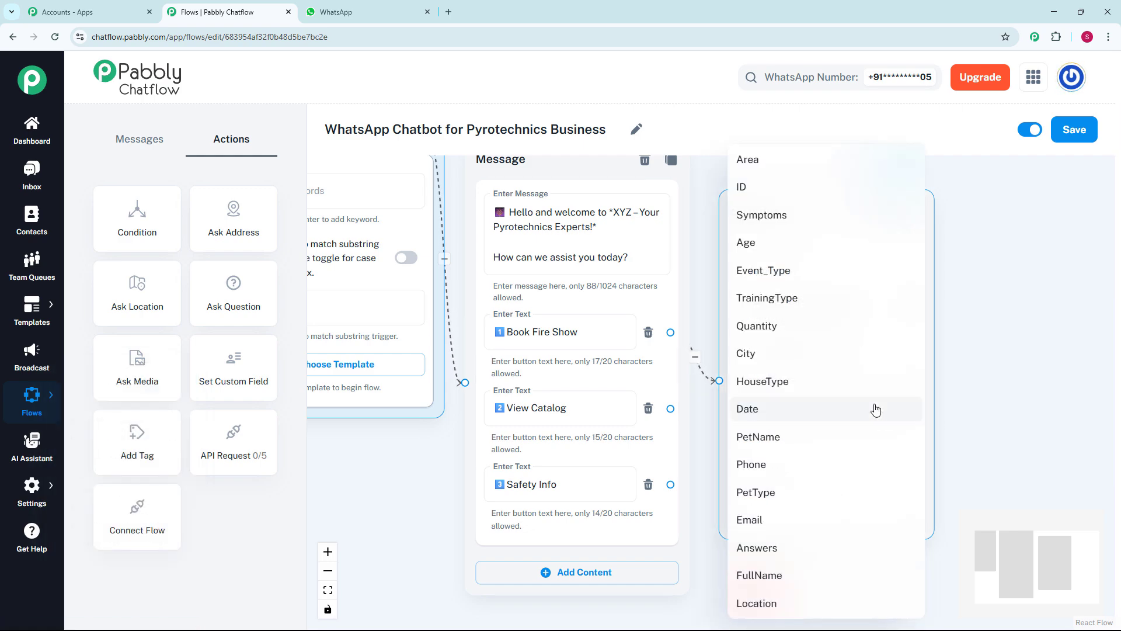
left_click(800, 271)
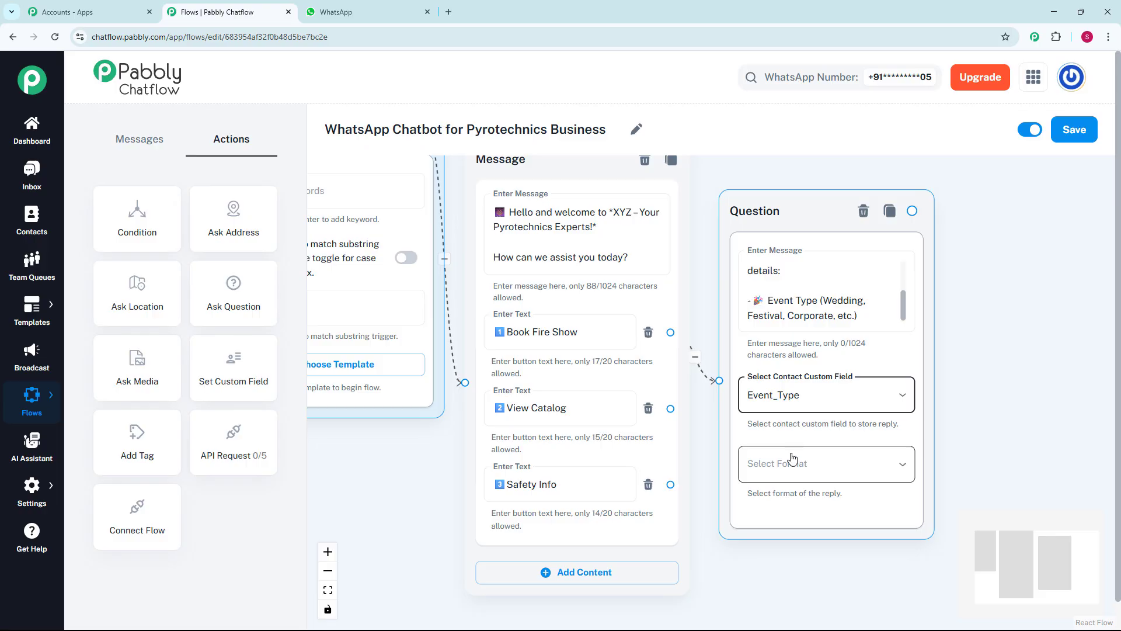
left_click(793, 460)
Step: Connect a second question reading "Please provide- Date of the Event", storing the reply in the Date custom field with format Date
left_click_drag(934, 323, 857, 326)
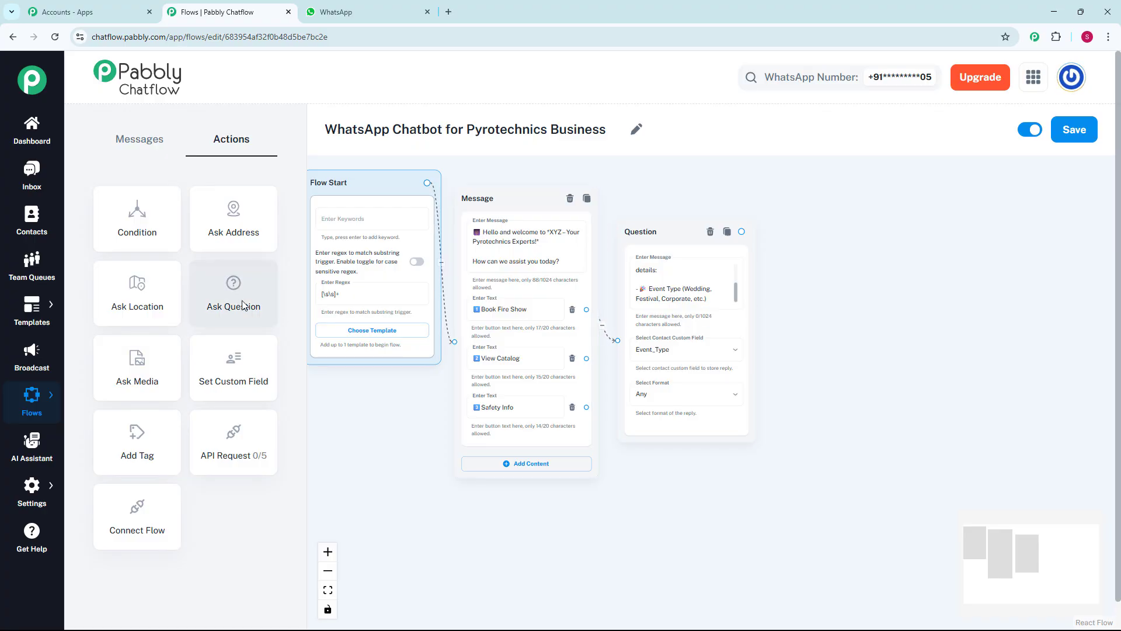
left_click_drag(234, 298, 820, 236)
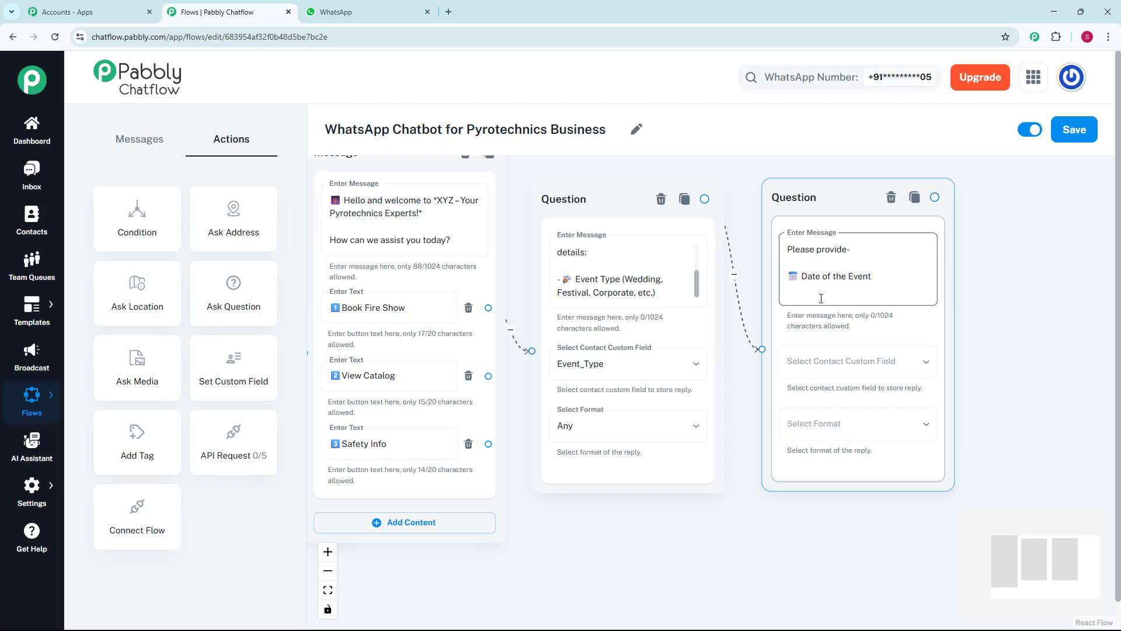
left_click(850, 368)
left_click(818, 410)
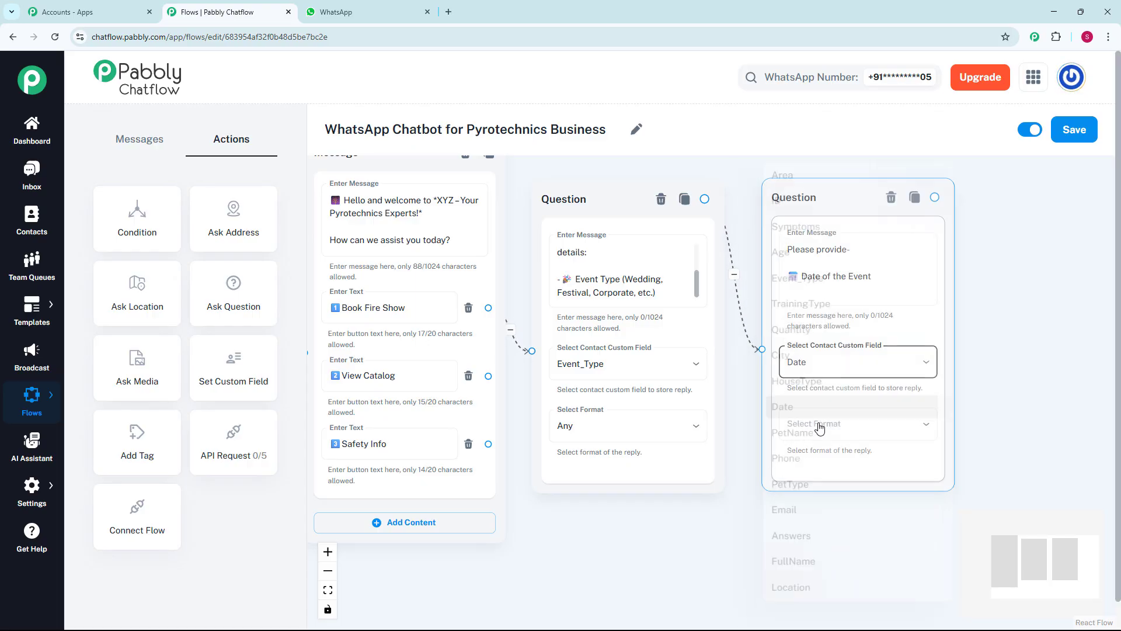
left_click(806, 417)
left_click(779, 519)
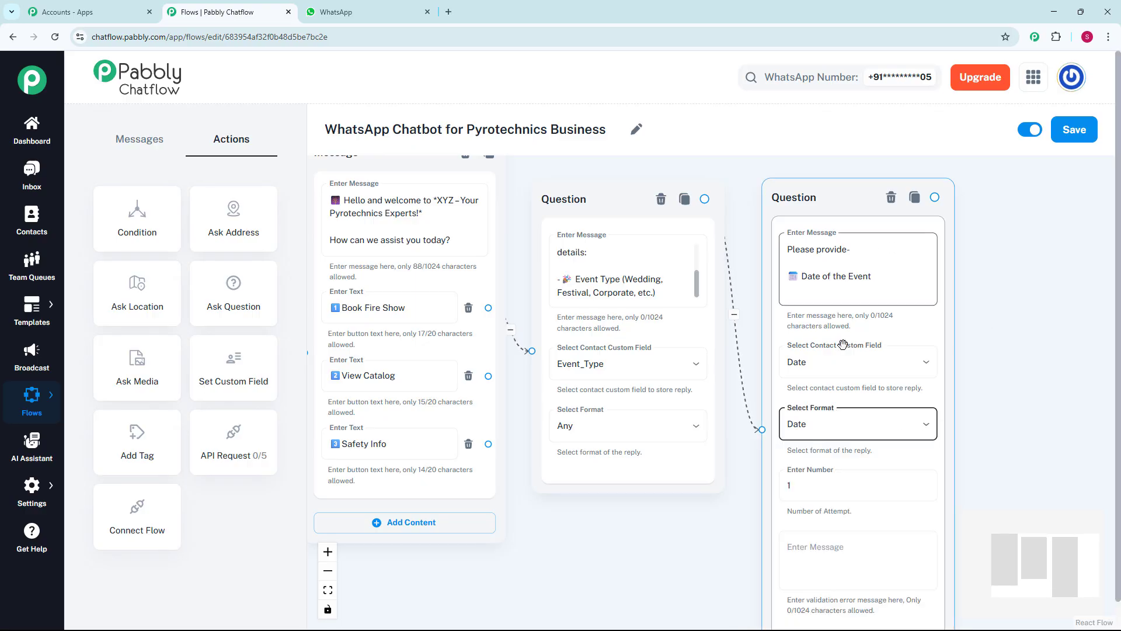
Step: Connect a third question reading "Please provide- 📍 Location/City", storing the reply in the City custom field with format Any
scroll(971, 403, "down", 2)
left_click_drag(971, 403, 840, 293)
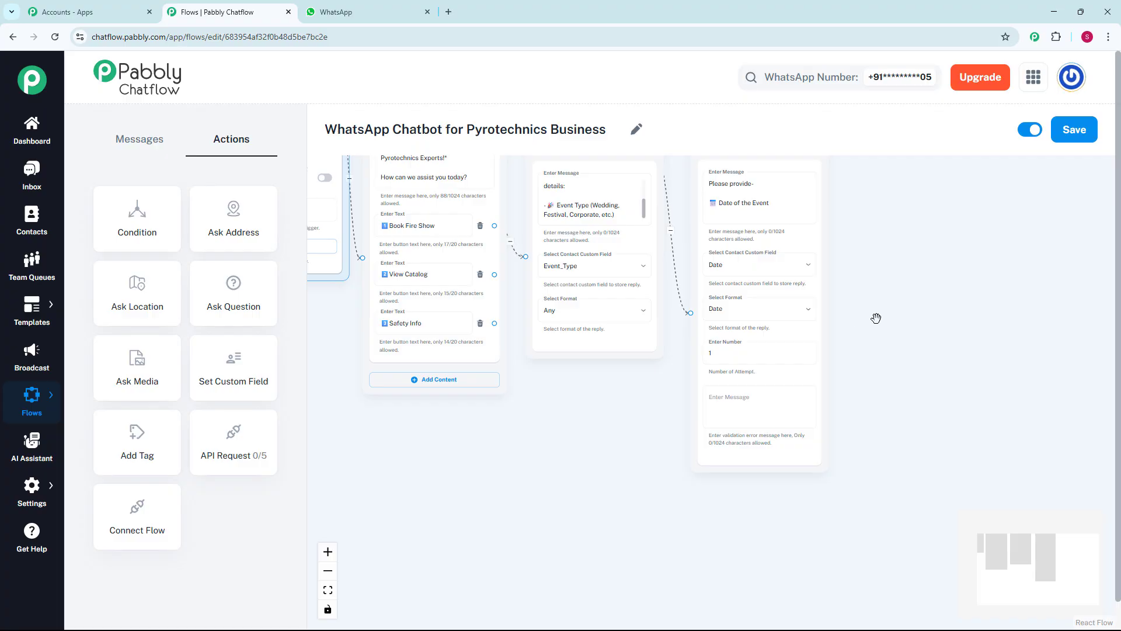
left_click_drag(867, 310, 846, 384)
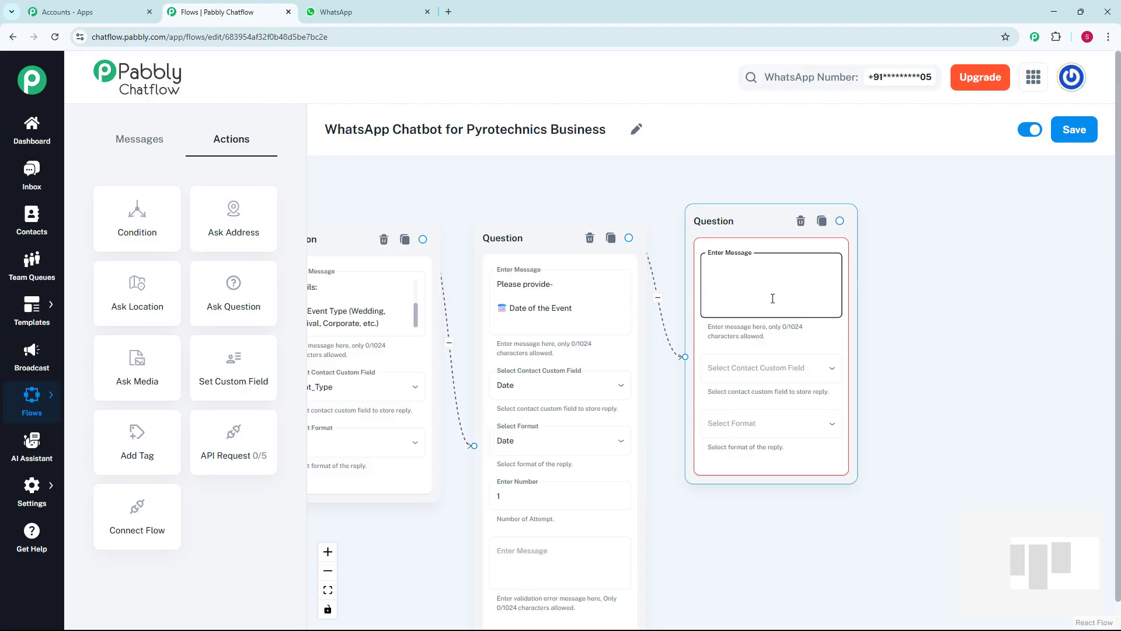
type("Please provide-  📍 Location/City")
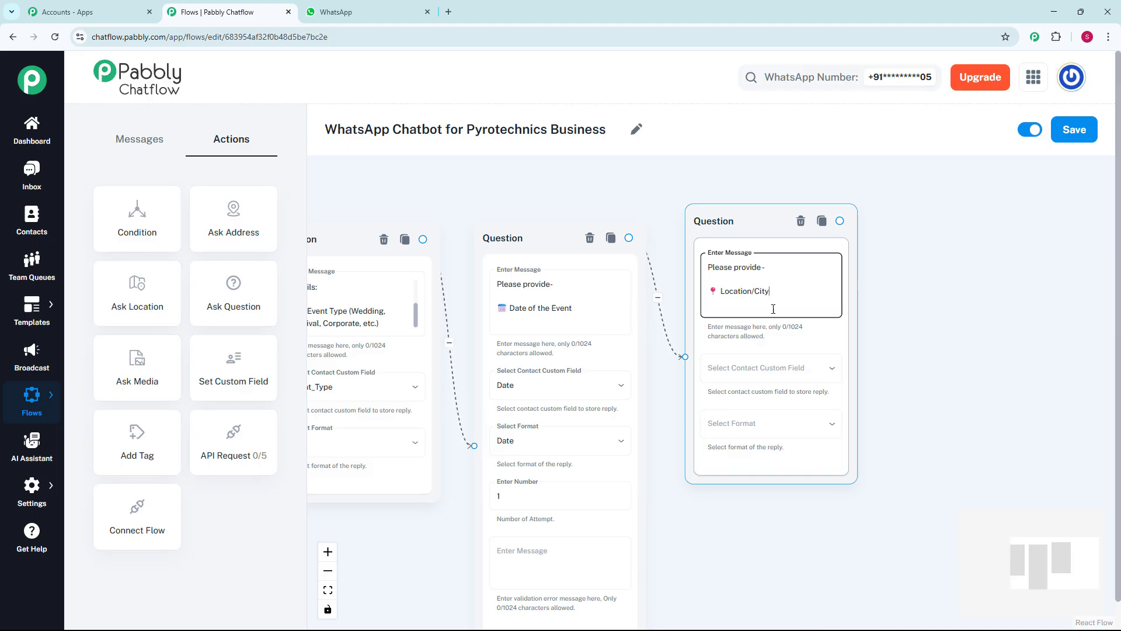
left_click(771, 367)
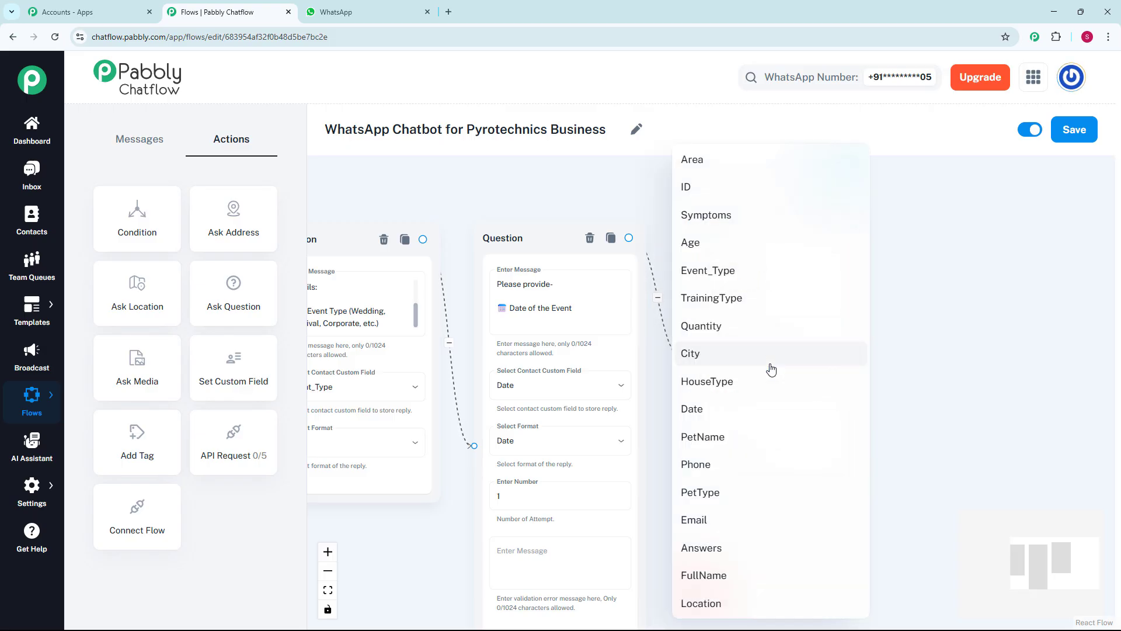
left_click(771, 368)
left_click(757, 418)
left_click(754, 437)
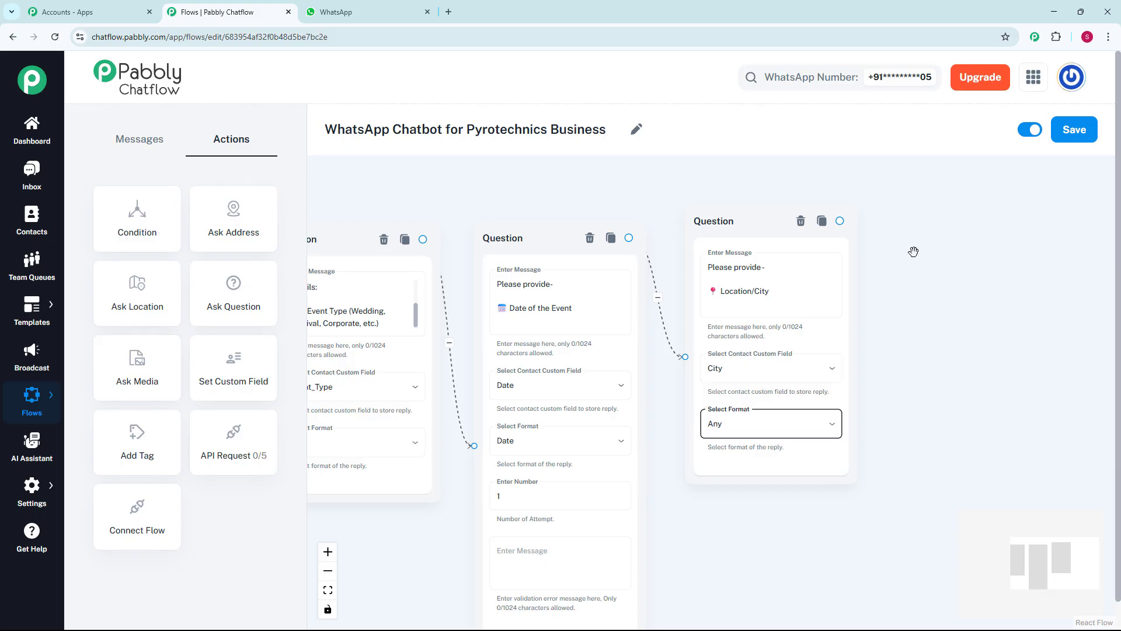
Step: Connect a Text + Button message to the Location/City question reading "Thanks! A team member will get in touch with you soon."
scroll(915, 247, "down", 2)
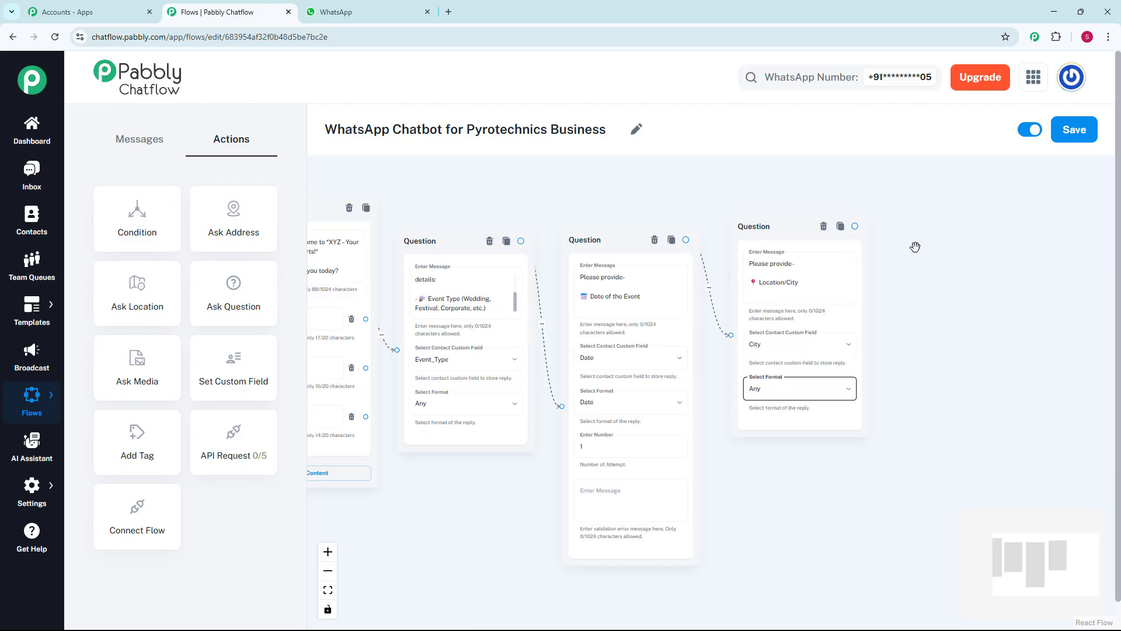
scroll(916, 247, "down", 1)
left_click_drag(908, 250, 797, 267)
scroll(797, 268, "up", 3)
left_click_drag(724, 242, 791, 298)
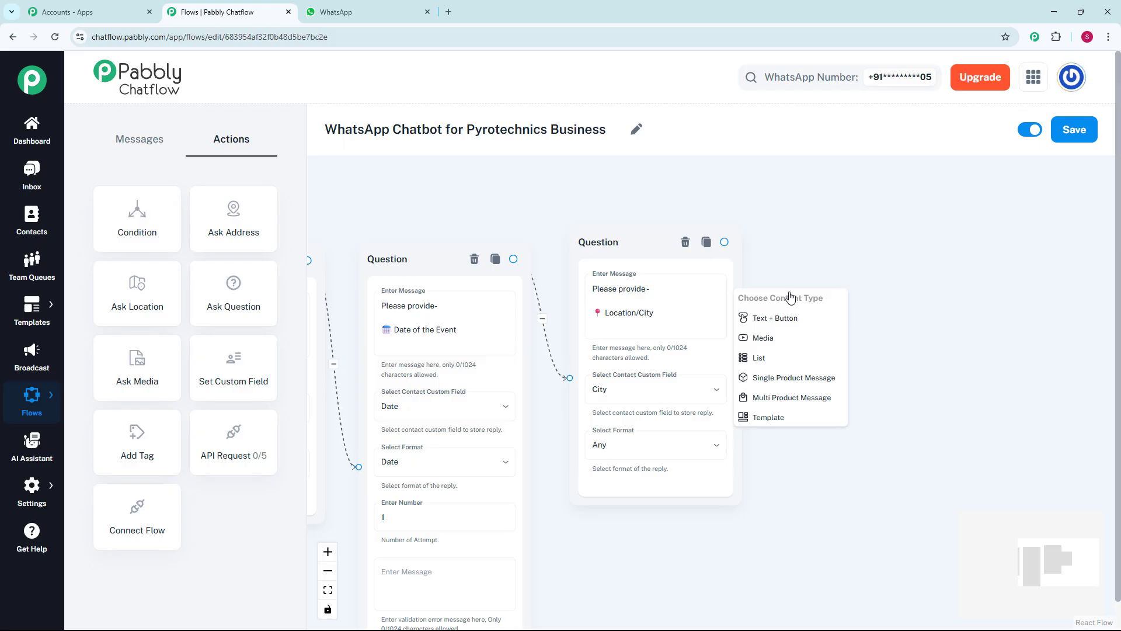
left_click(782, 317)
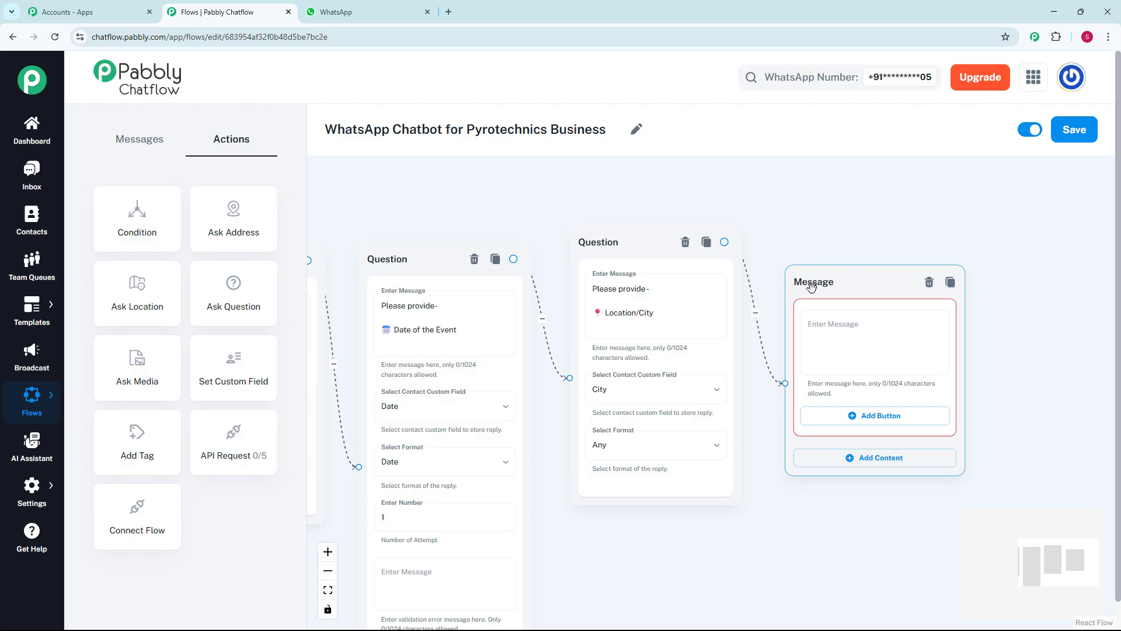
left_click(854, 325)
type("Thanks!👋 A team member will get in touch with you soon.")
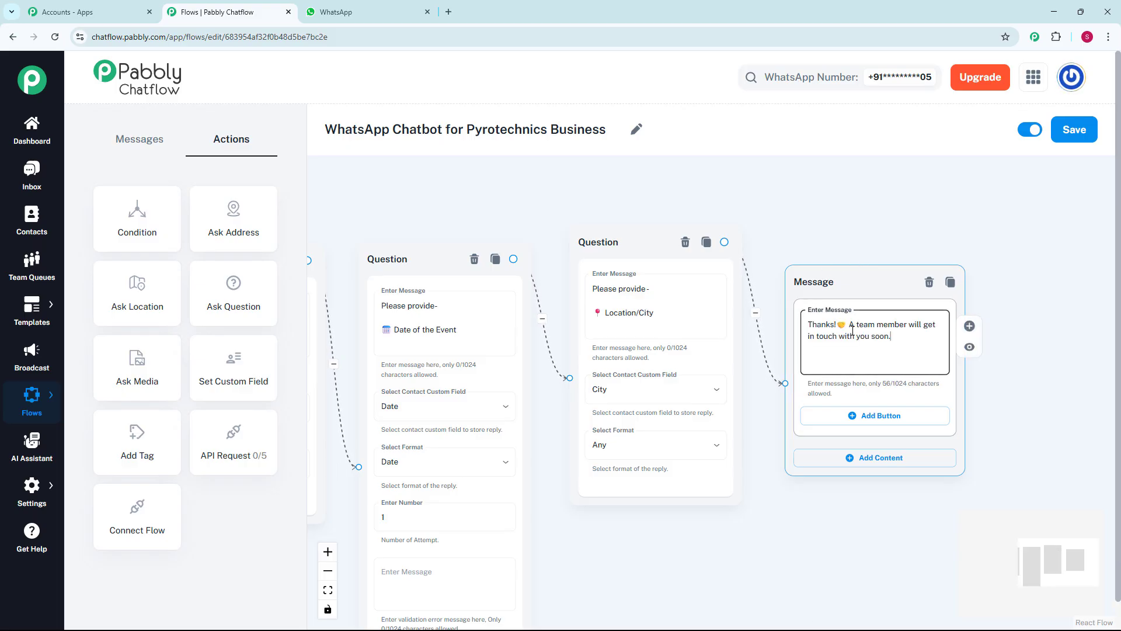
Step: Connect a List message to the View Catalog button, placing it below the event type question
scroll(829, 257, "down", 3)
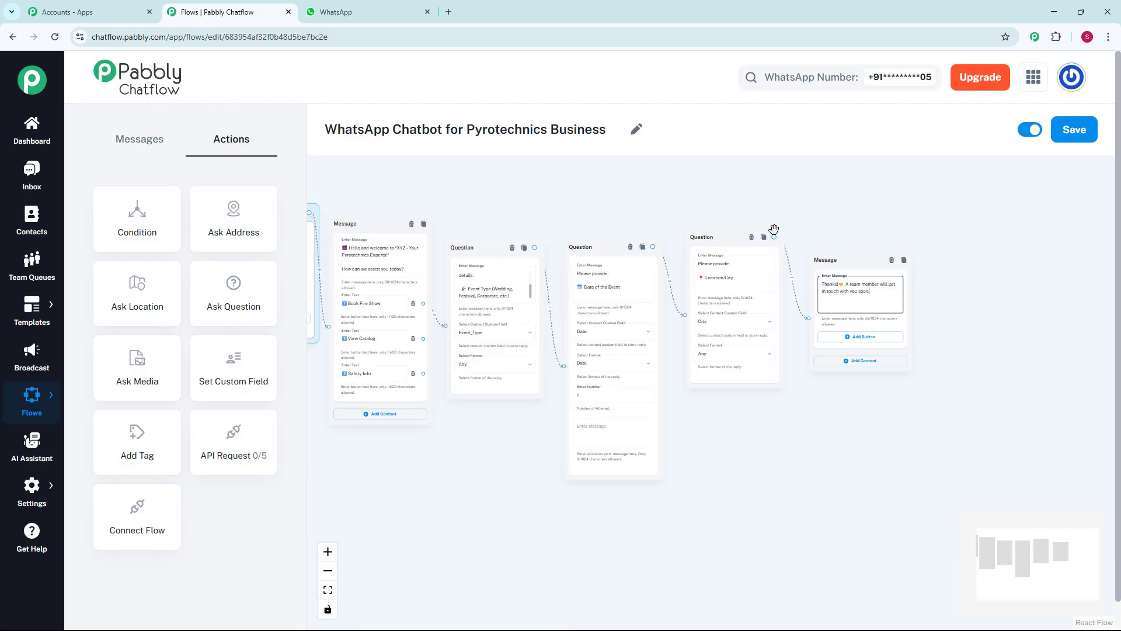
left_click_drag(671, 195, 802, 218)
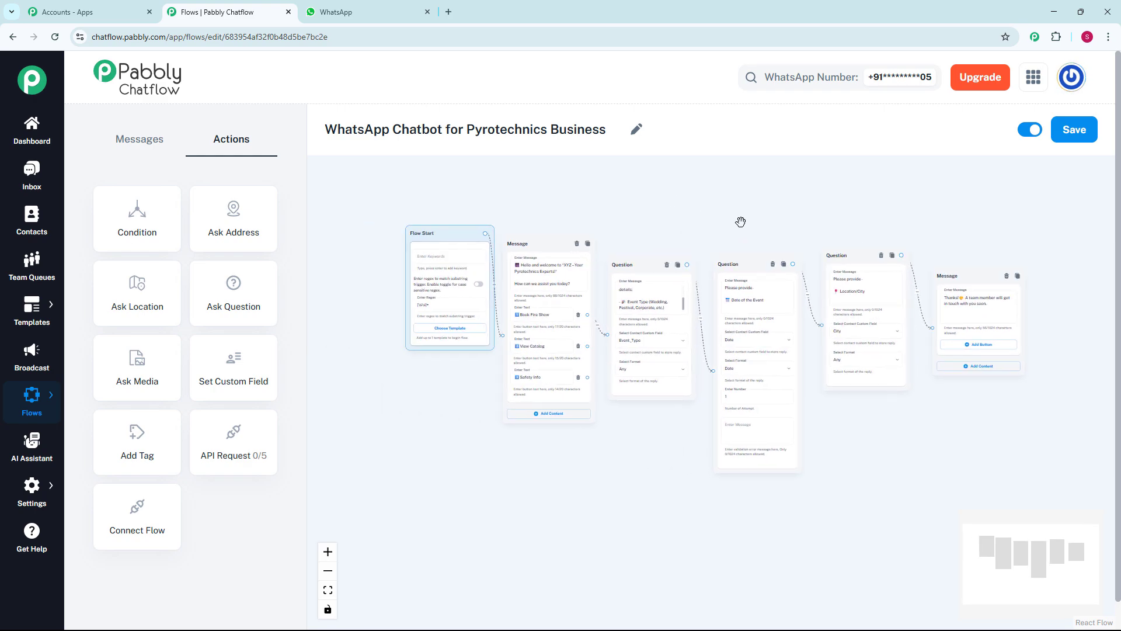
scroll(730, 220, "up", 3)
scroll(729, 220, "up", 3)
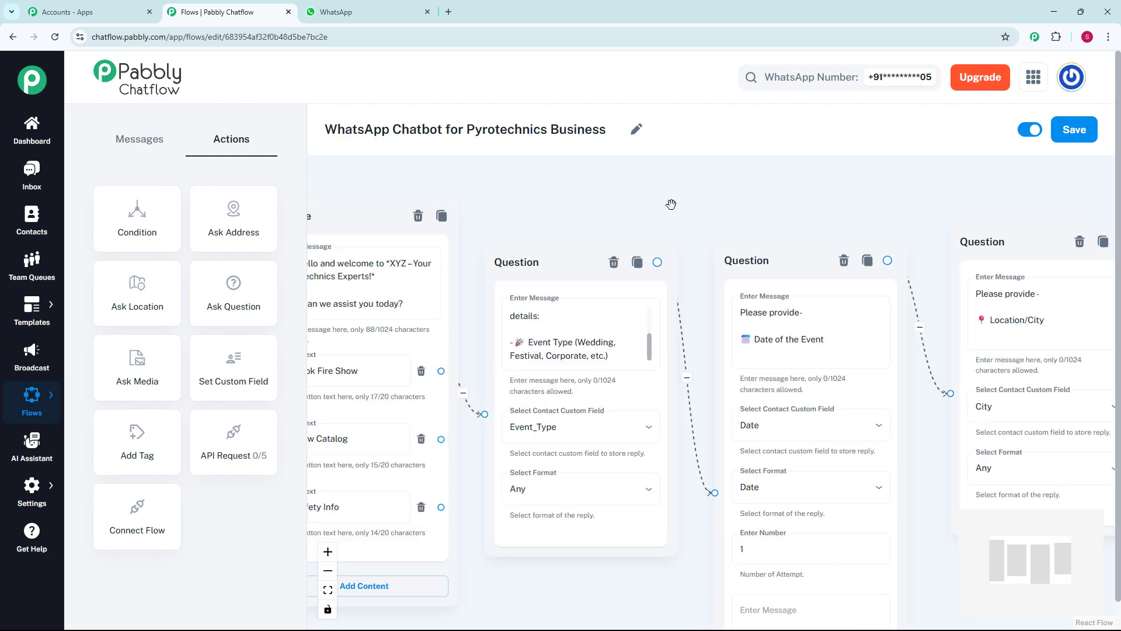
left_click_drag(754, 201, 767, 110)
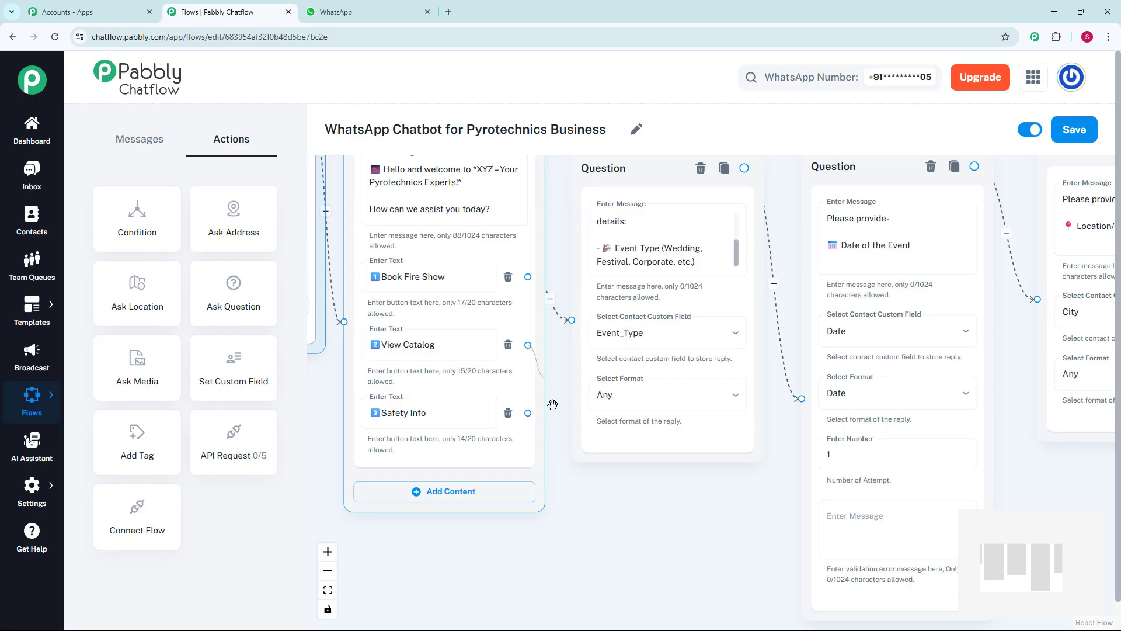
left_click_drag(528, 345, 634, 551)
scroll(720, 554, "down", 1)
left_click_drag(718, 555, 701, 386)
left_click(607, 446)
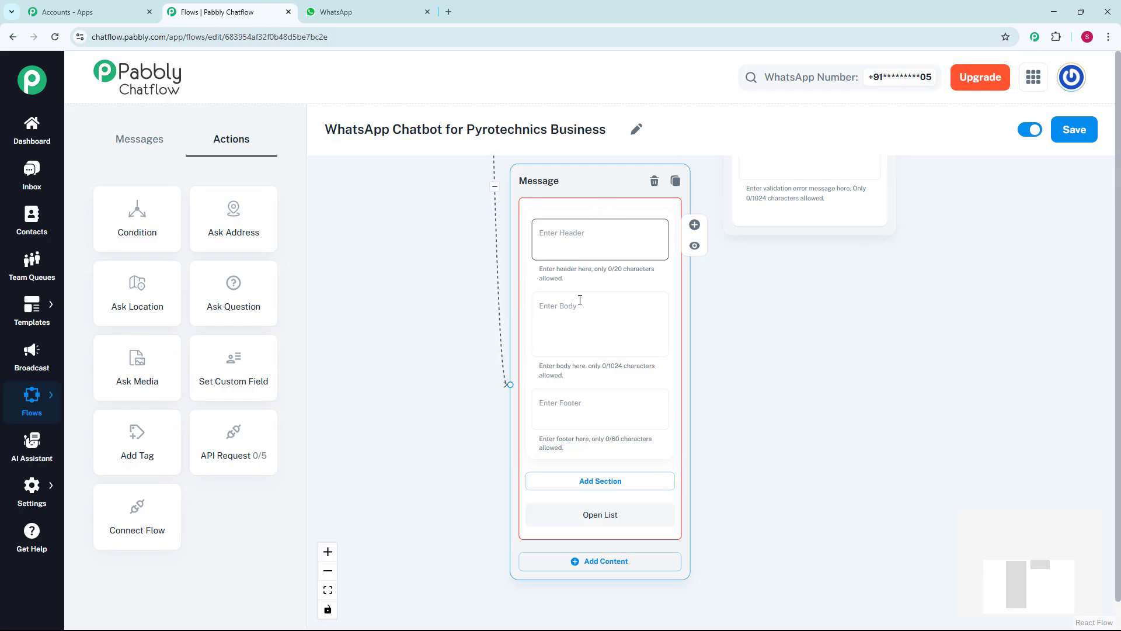
scroll(594, 351, "up", 3)
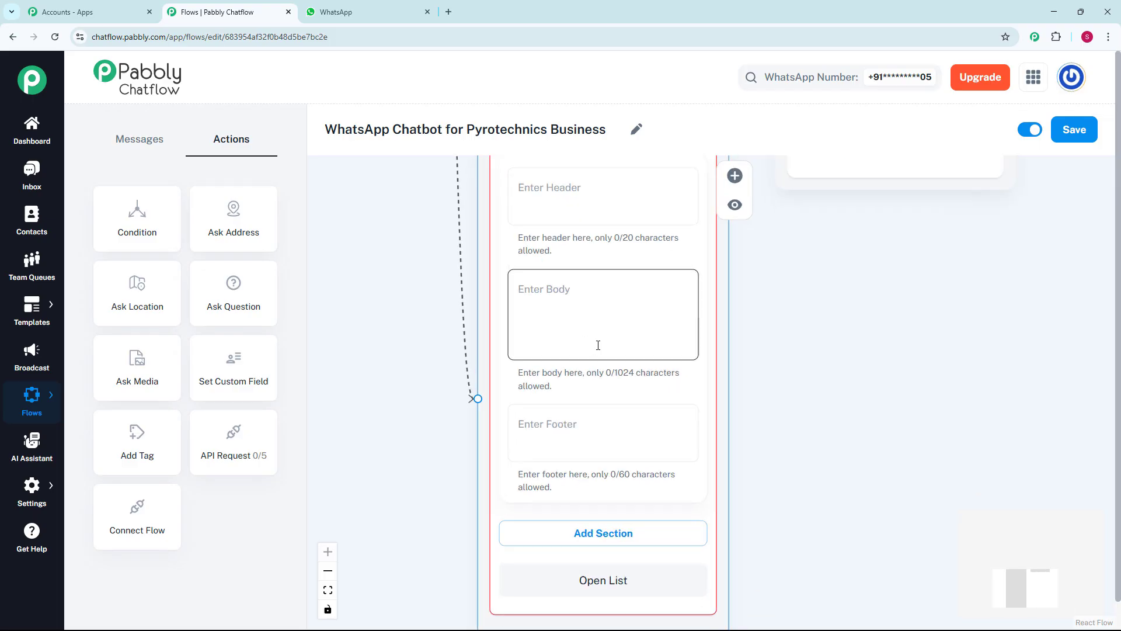
Step: Set the list message body to "🎆 We offer a wide range of fireworks:" and add a section titled "Products"
left_click(598, 346)
type("🎆 We offer a wide range of fireworks:")
scroll(599, 349, "down", 2)
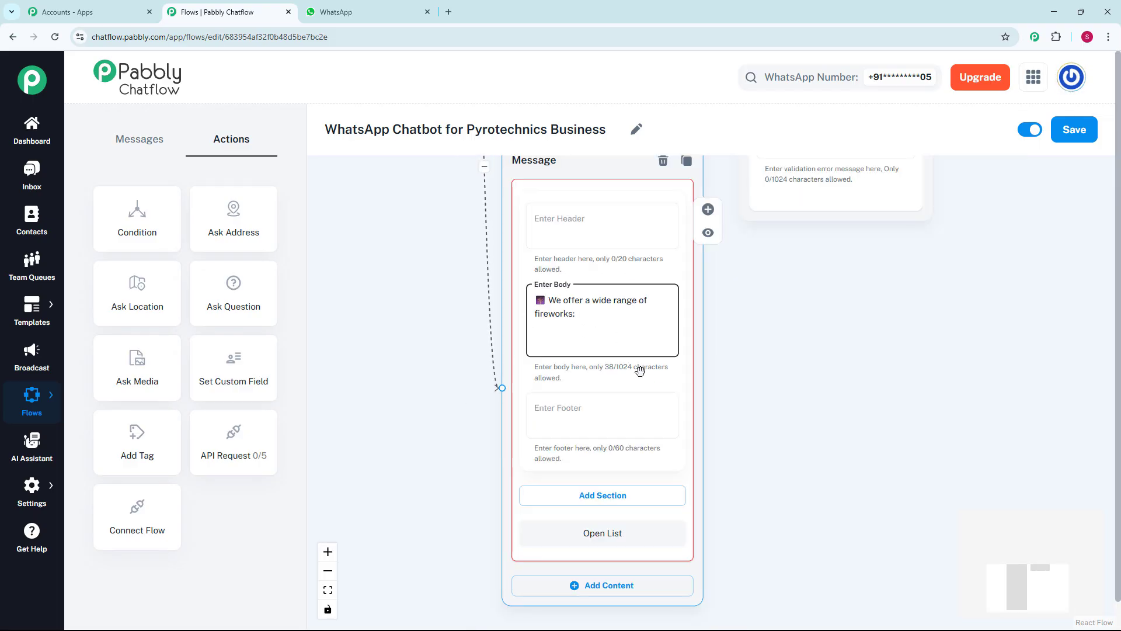
scroll(616, 363, "down", 3)
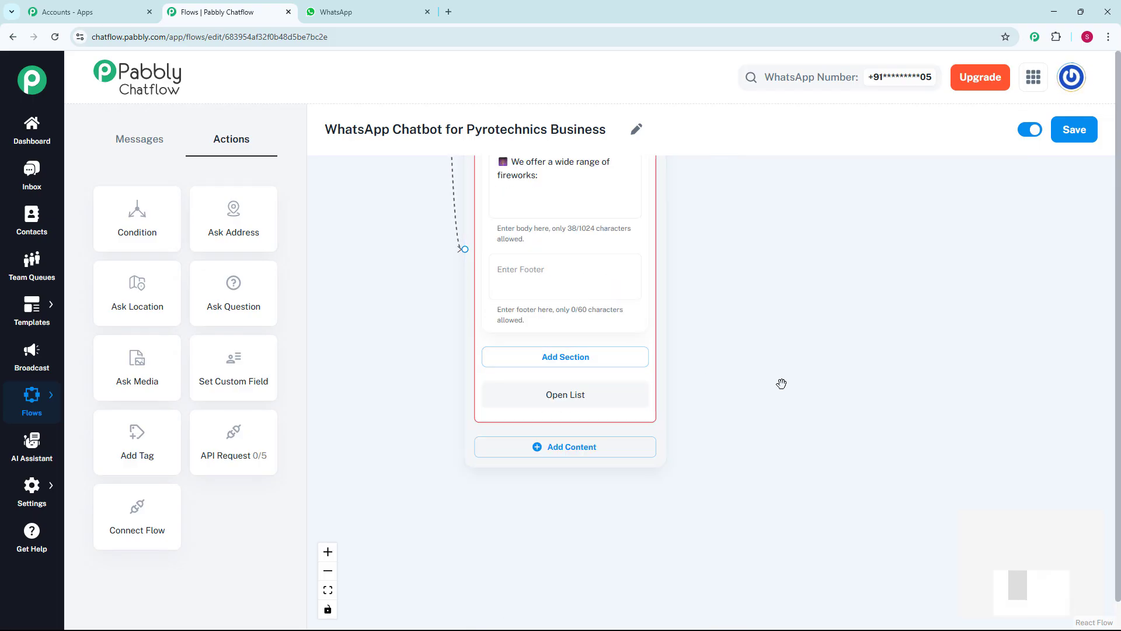
left_click(596, 358)
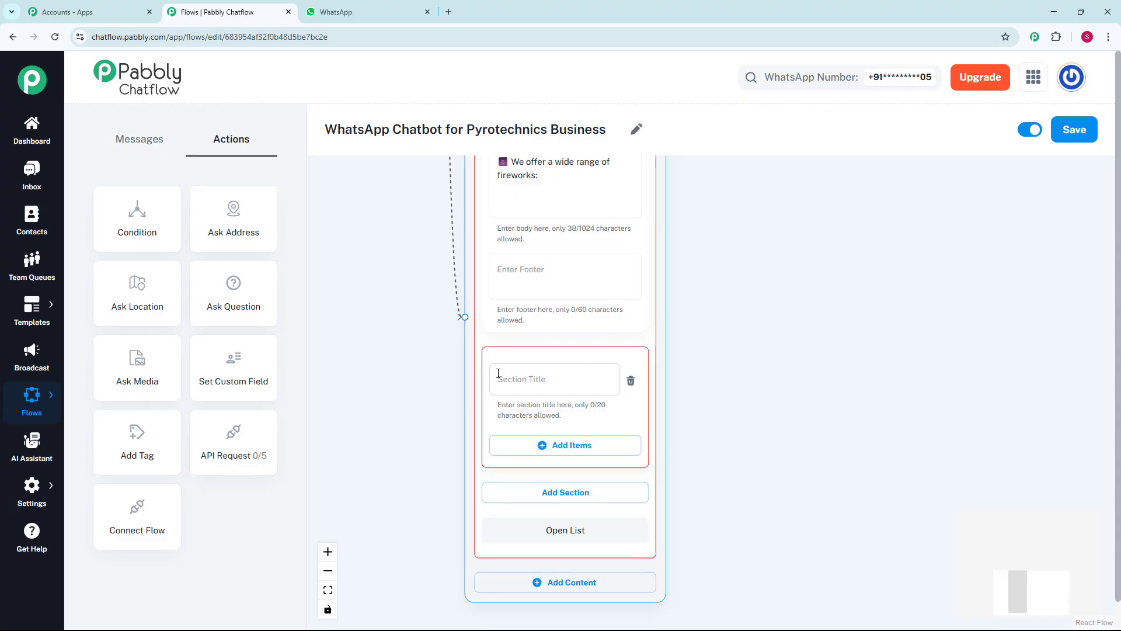
left_click(554, 378)
type("Products")
left_click(474, 356)
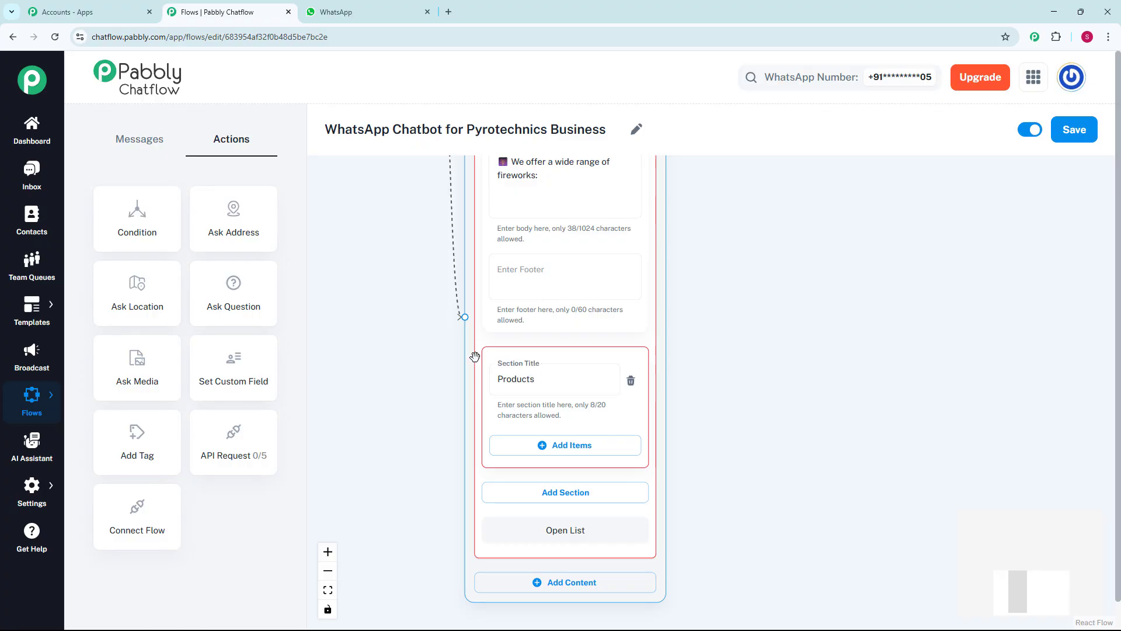
Step: Add three items to the Products section titled "Aerial Shells 🚀", "Sparklers ✨" and "Ground Fireworks 🧨"
left_click(545, 450)
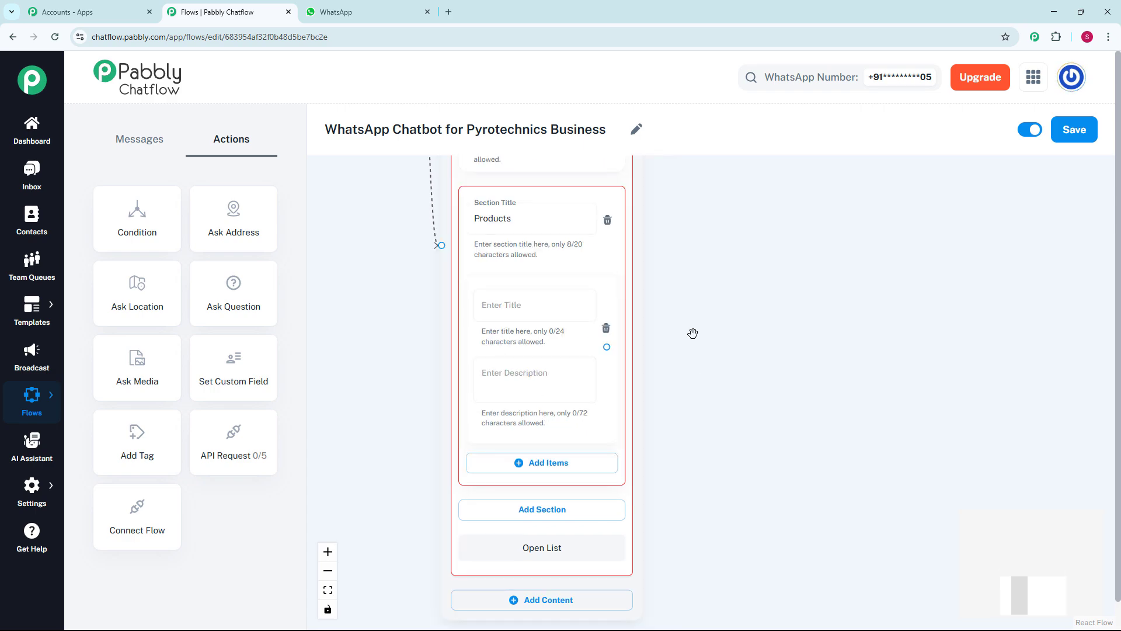
left_click(534, 299)
type("Aerial Shells 🚀")
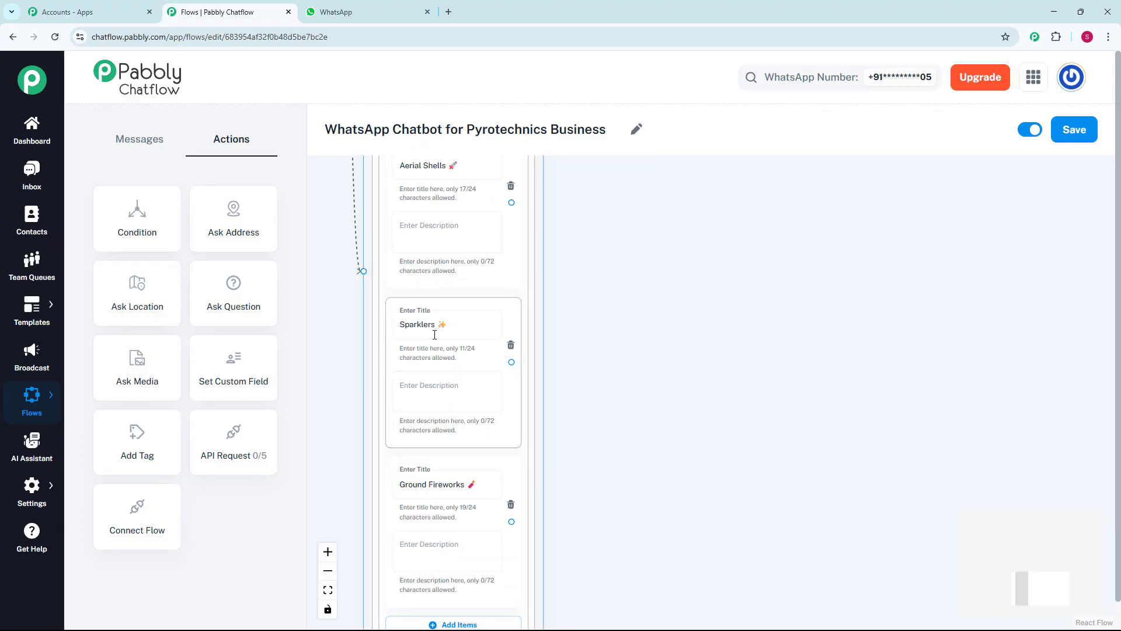
Step: Connect a Text + Button message to the Aerial Shells item reading "💥 Aerial Shells - Starting at ₹3000 per set. Custom color combos and effects available"
scroll(441, 313, "up", 2)
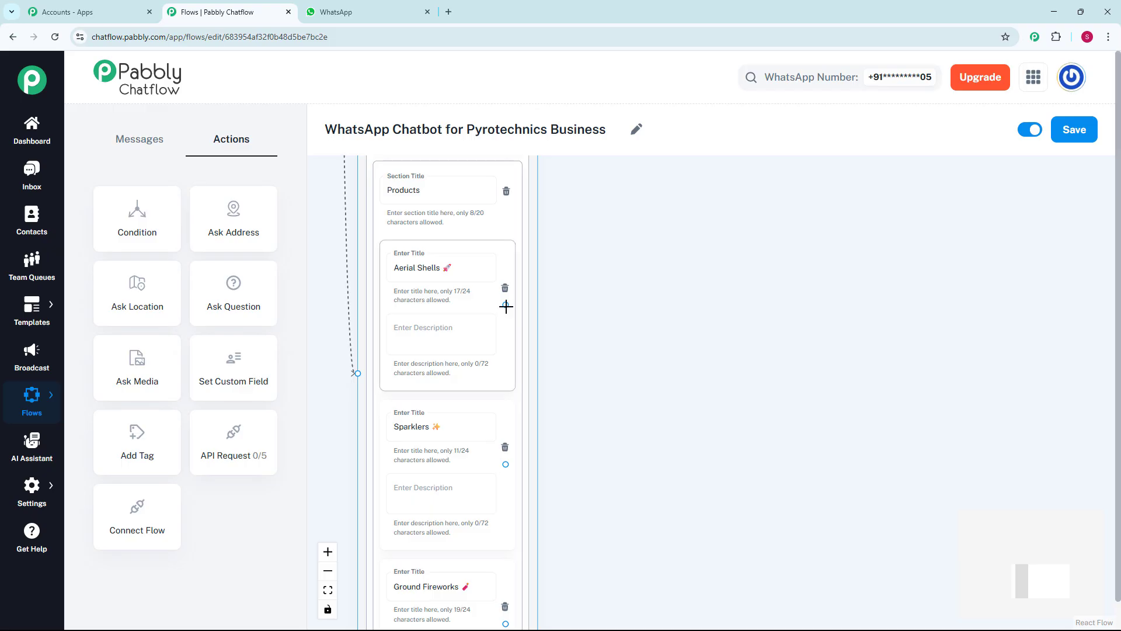
left_click_drag(505, 306, 540, 327)
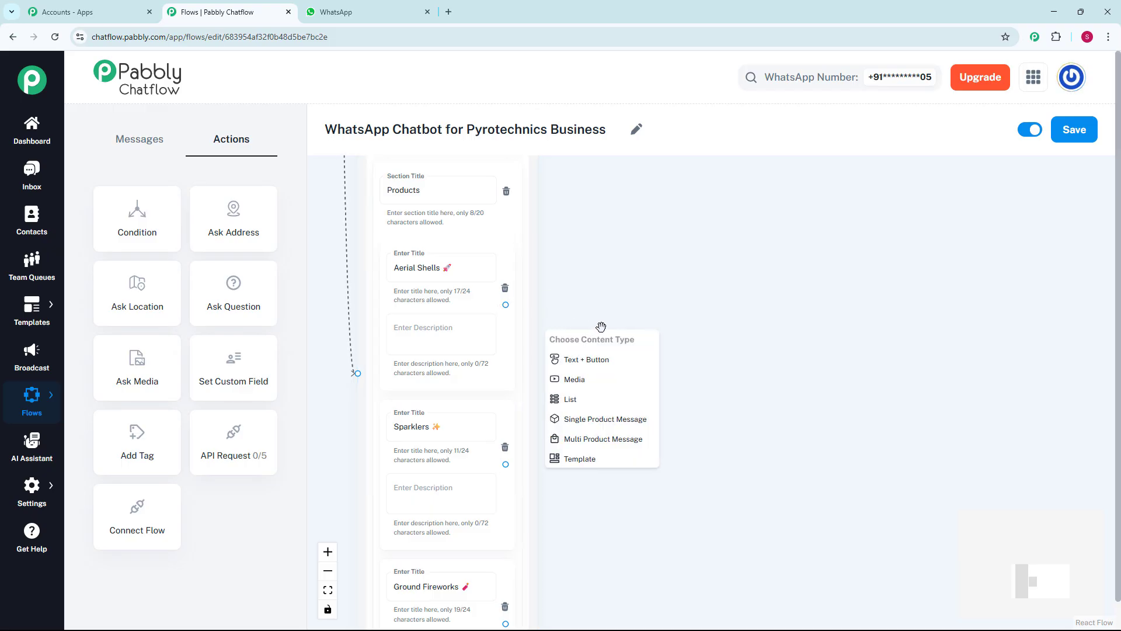
left_click(602, 366)
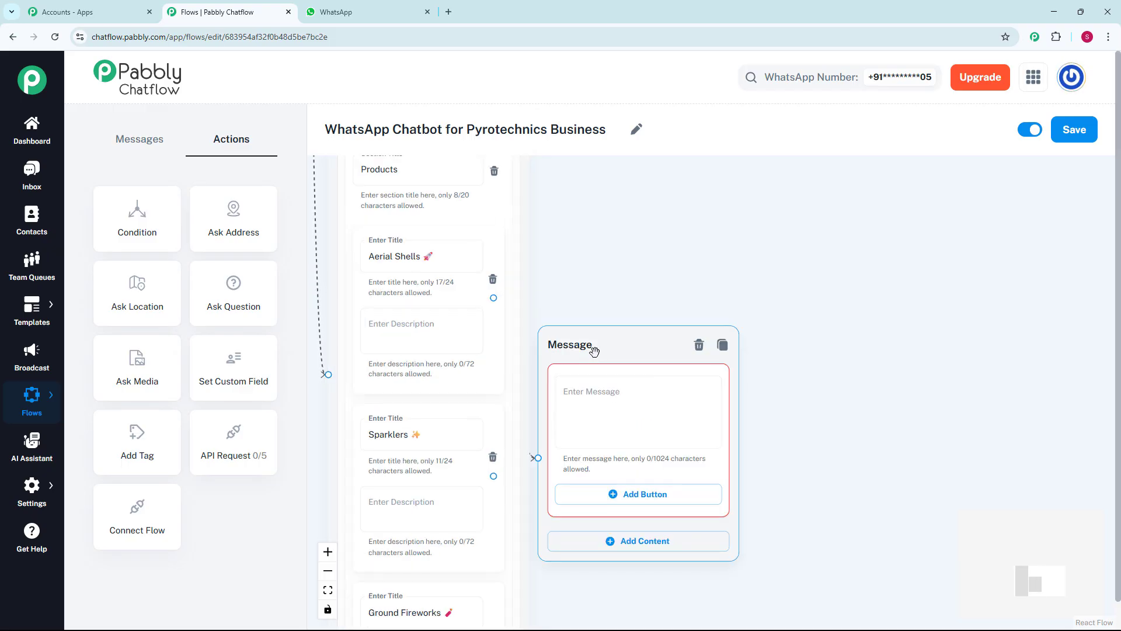
left_click(594, 392)
type("💥 Aerial Shells - Starting at ₹3000 per set. Custom color combos and effects available")
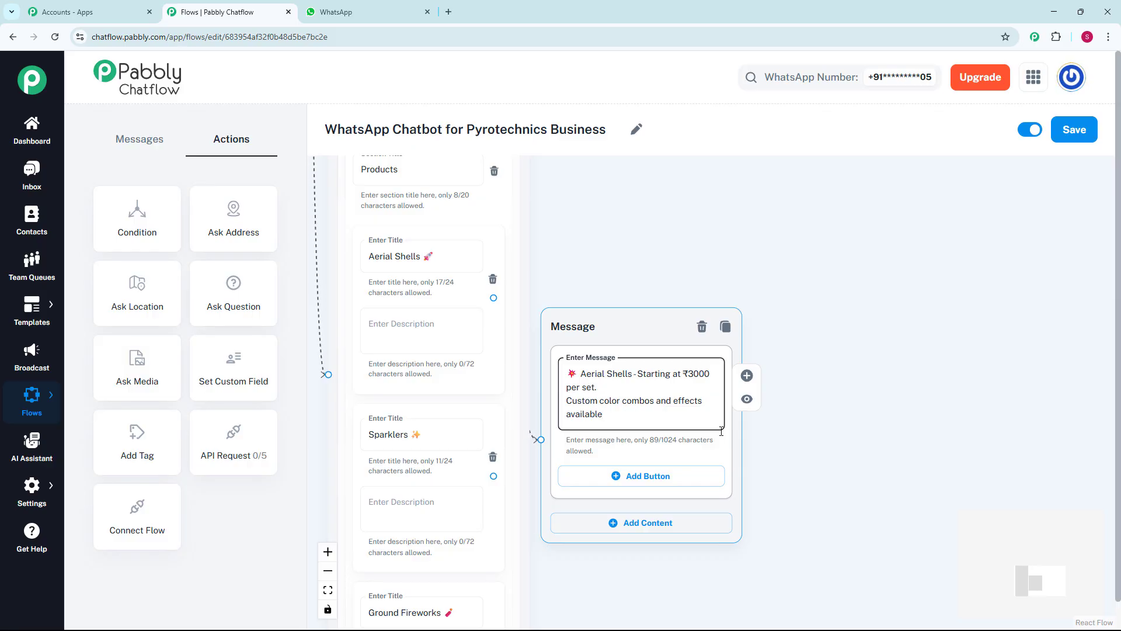
Step: Add Media content of type Image to the Aerial Shells message and upload the "Aerial shell" picture
left_click(687, 533)
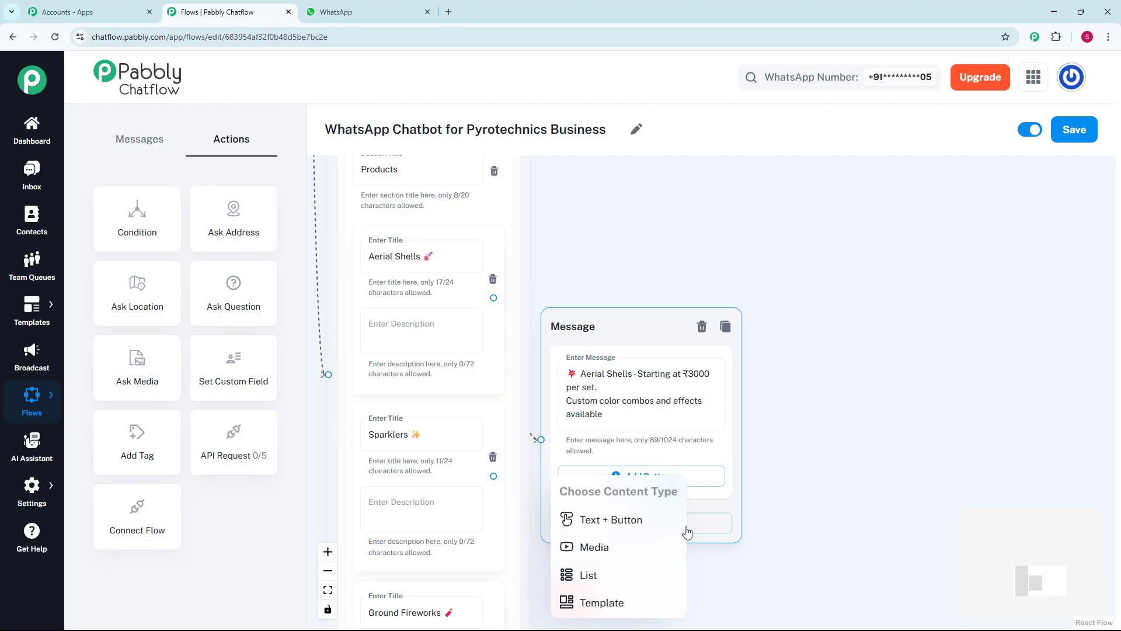
left_click(613, 550)
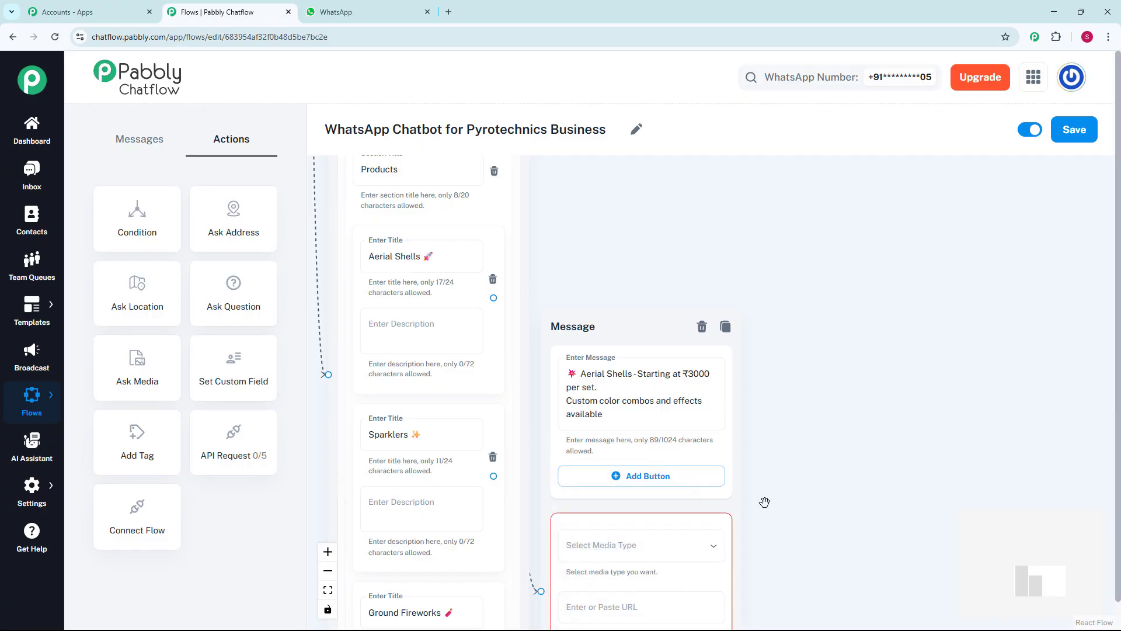
scroll(765, 502, "down", 2)
left_click_drag(765, 502, 708, 342)
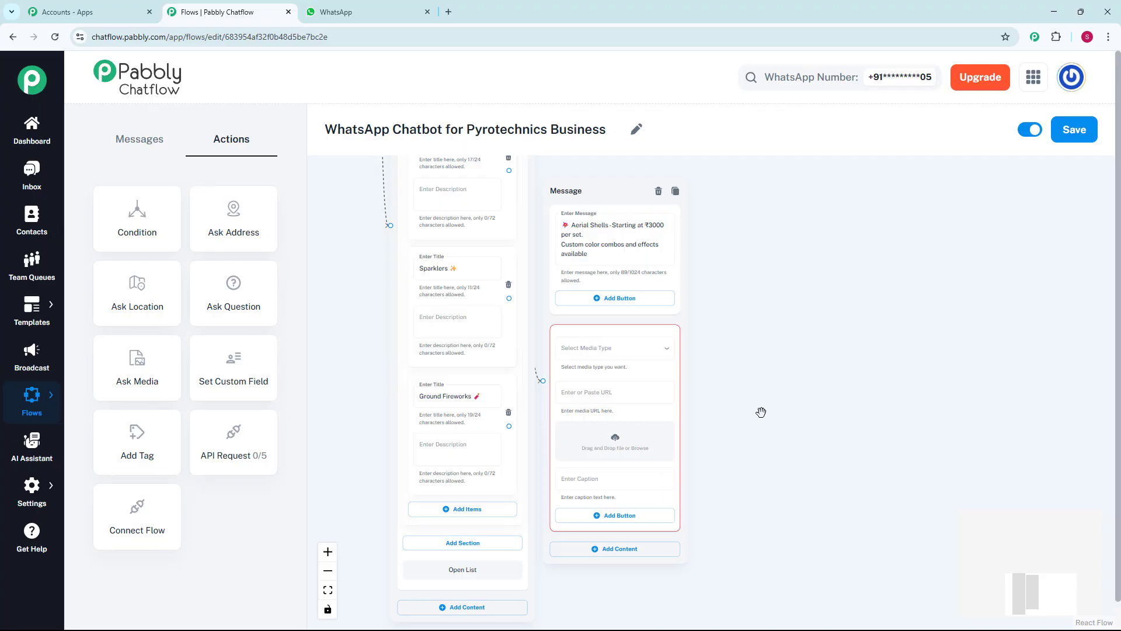
scroll(762, 412, "up", 1)
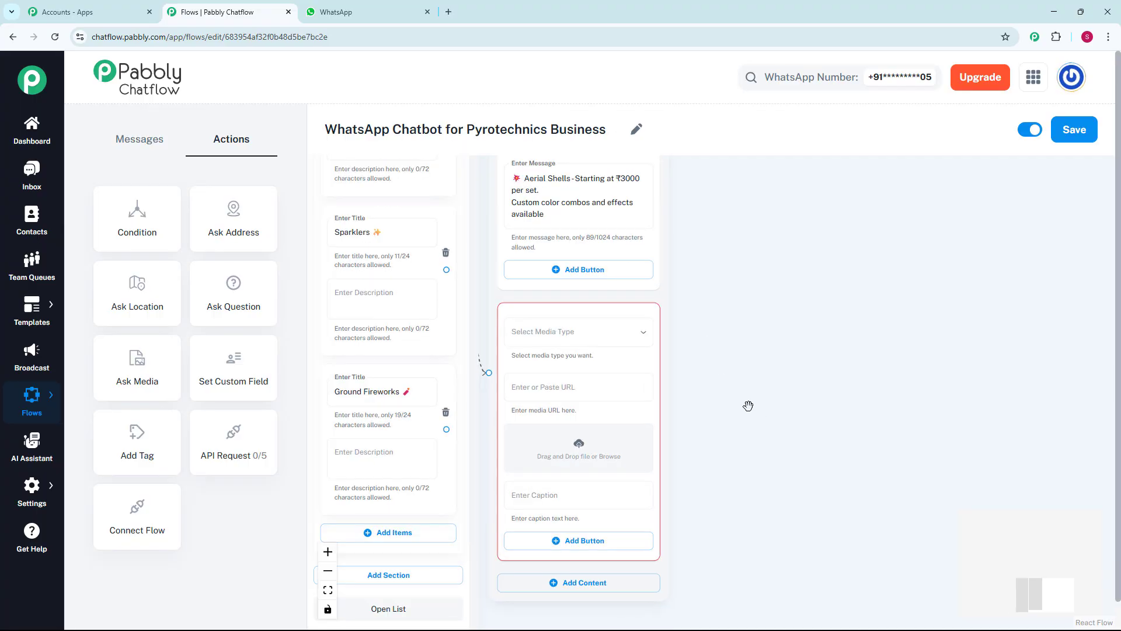
left_click(559, 335)
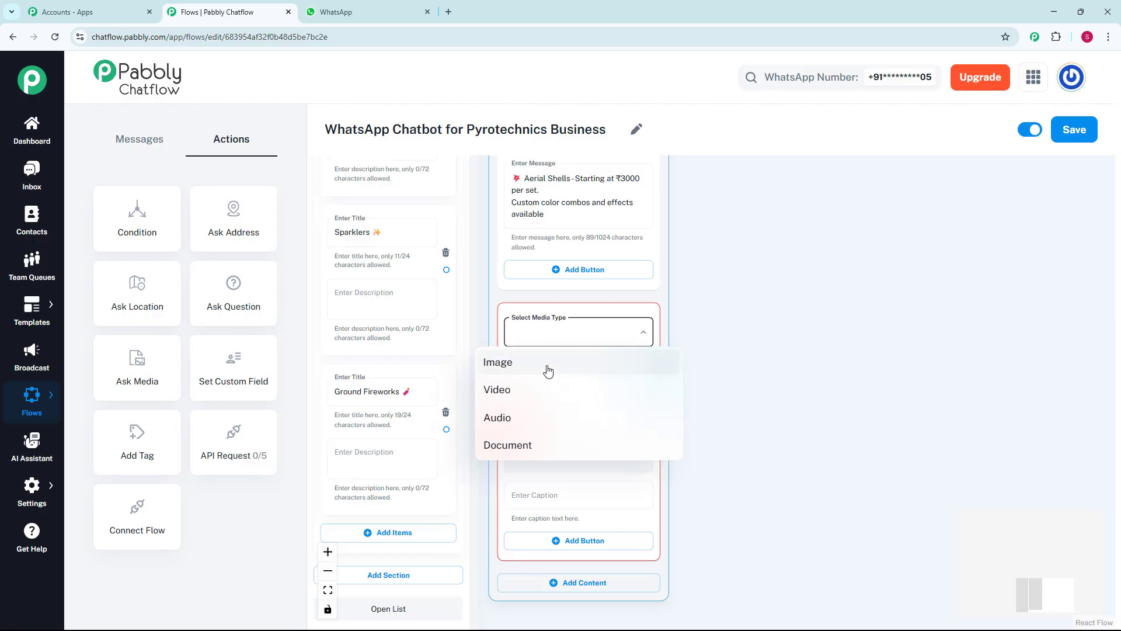
left_click(548, 371)
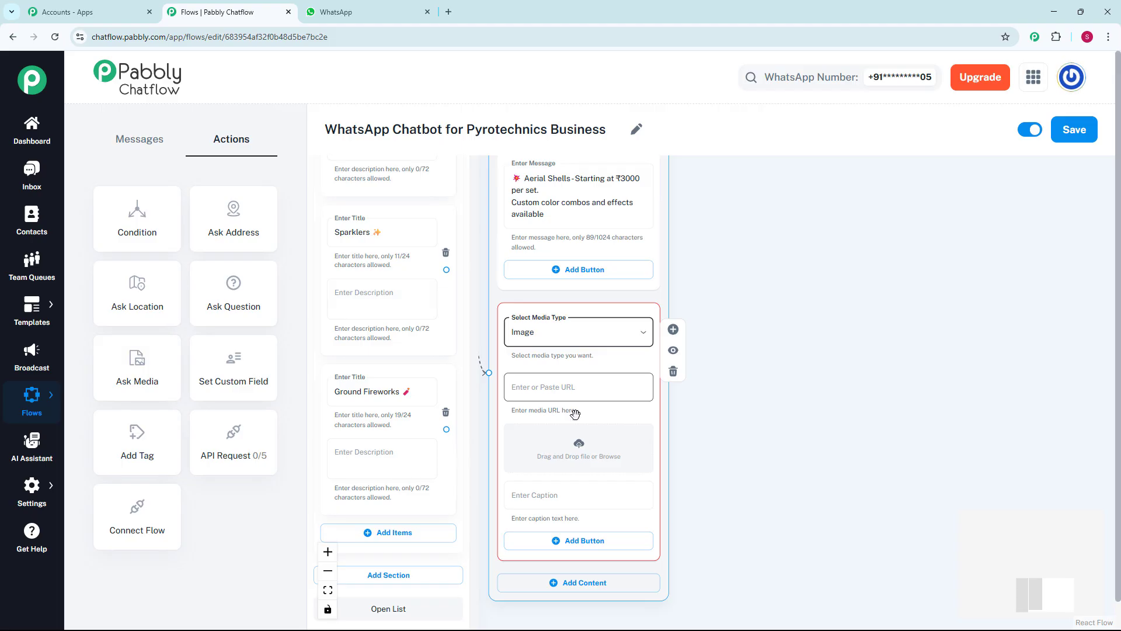
left_click(580, 453)
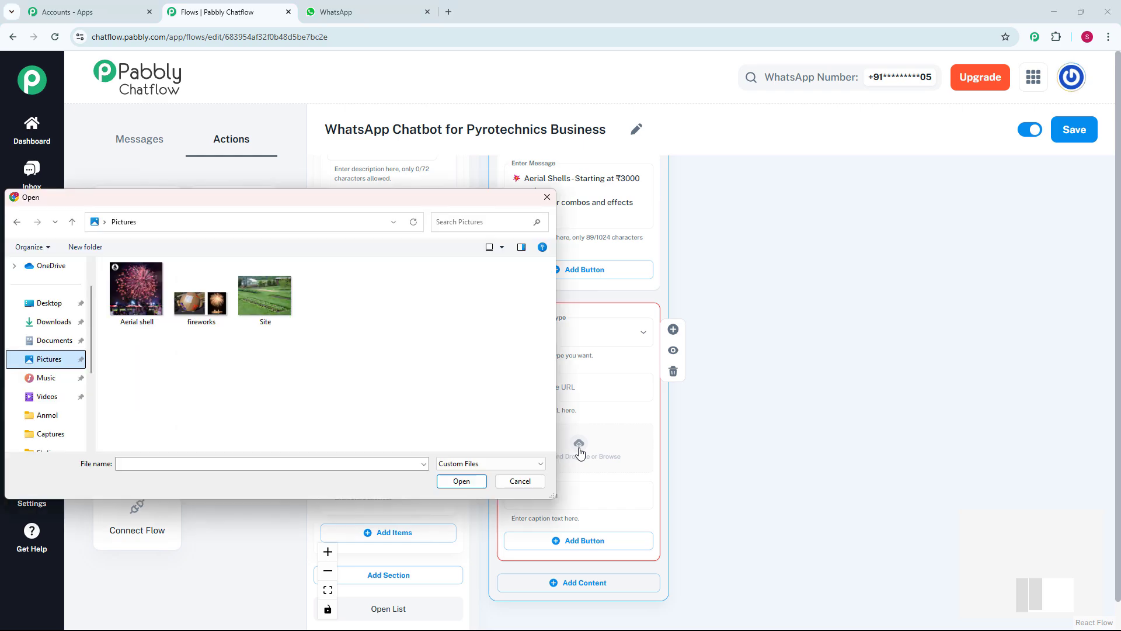
left_click(139, 308)
left_click(455, 480)
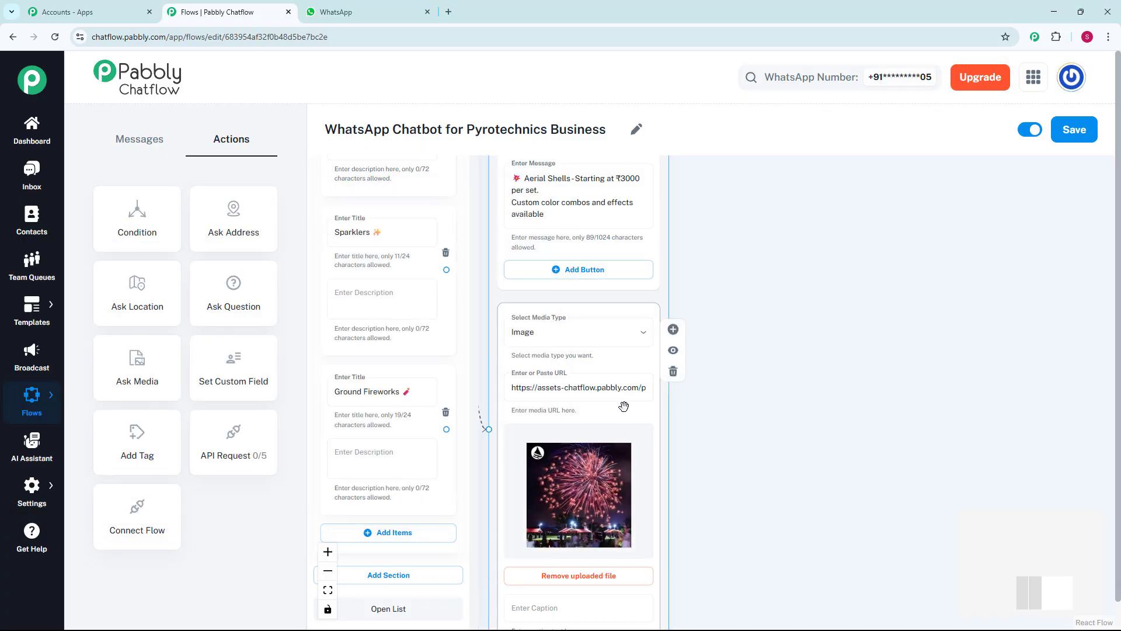
Step: Connect a Text + Button message to Safety Info covering the 25-meter minimum, "NOC & local permissions handled by us" and "Trained technicians on site"
scroll(736, 420, "down", 5)
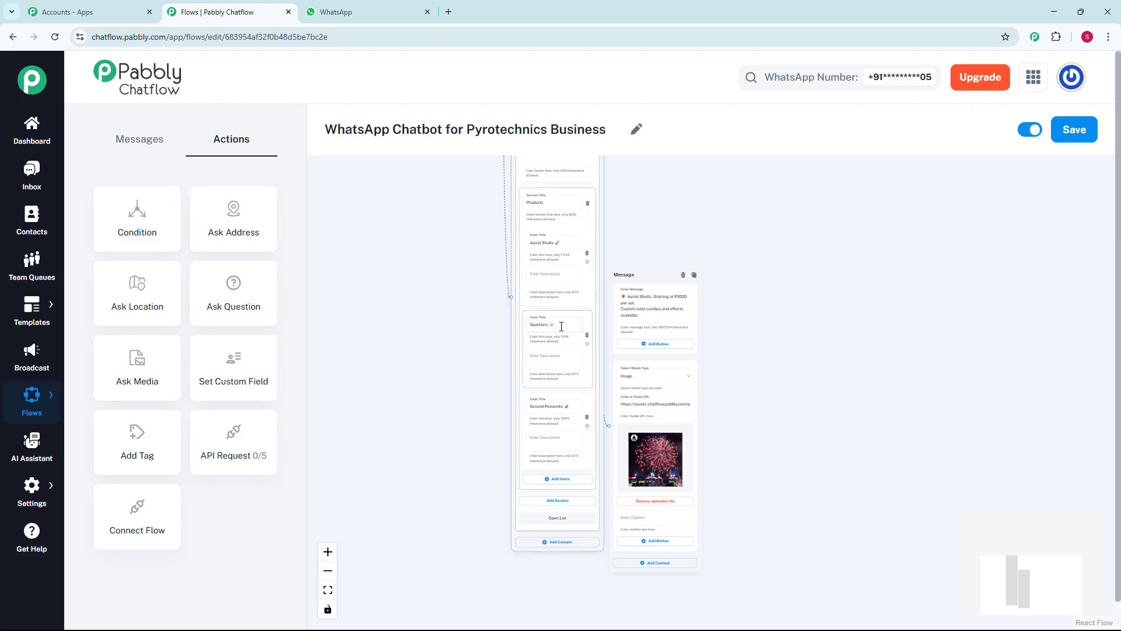
scroll(454, 316, "down", 3)
left_click_drag(452, 297, 512, 465)
scroll(507, 415, "up", 2)
scroll(505, 384, "up", 3)
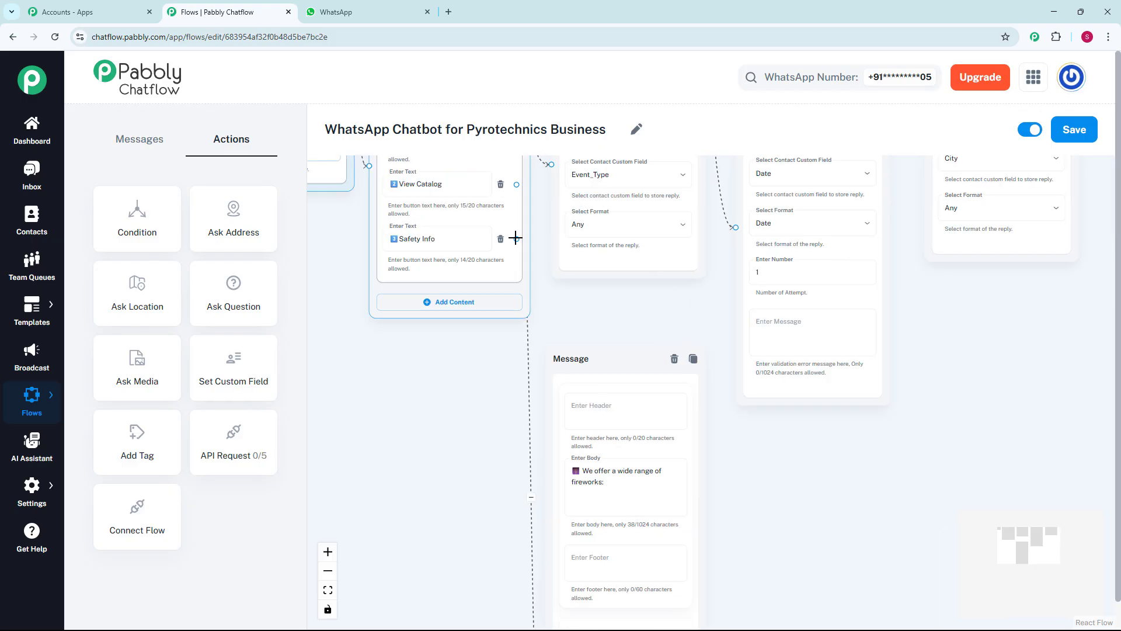
left_click_drag(517, 238, 409, 408)
scroll(426, 439, "up", 2)
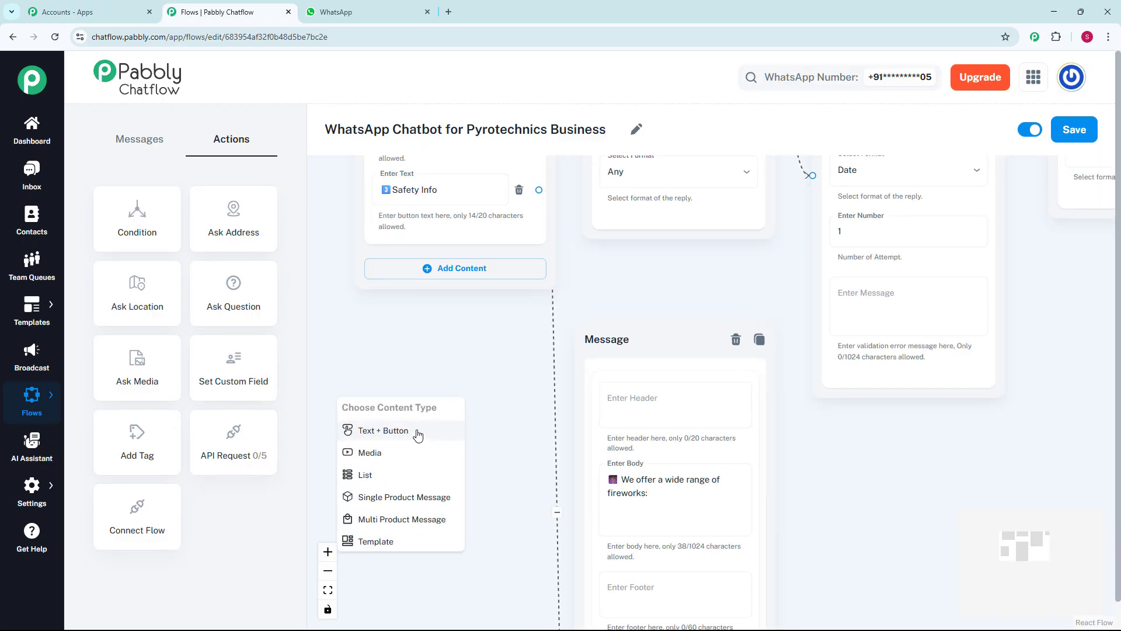
left_click(417, 435)
left_click(423, 462)
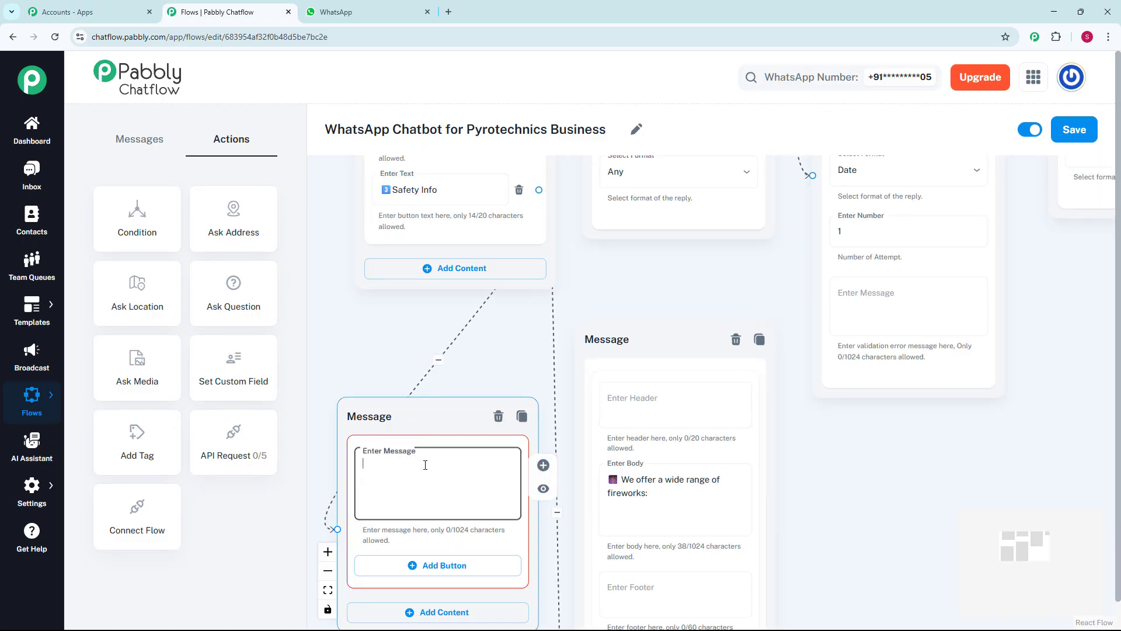
key("ctrl+v")
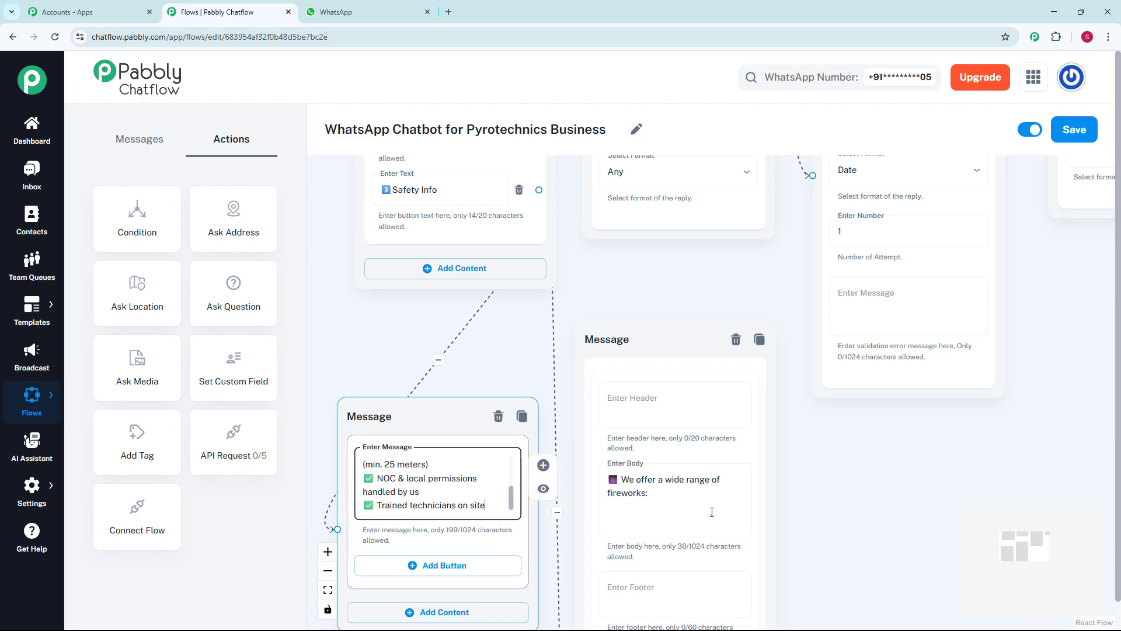
Step: Bring the whole chatbot flow into view and save it
scroll(853, 522, "down", 3)
scroll(853, 522, "down", 2)
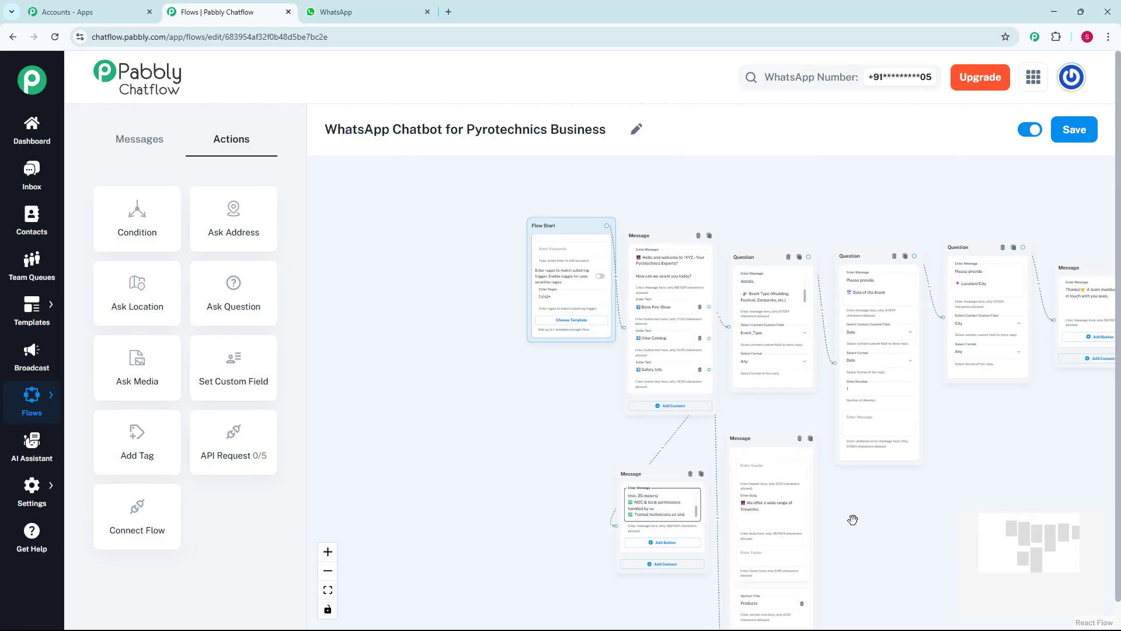
left_click_drag(853, 520, 741, 521)
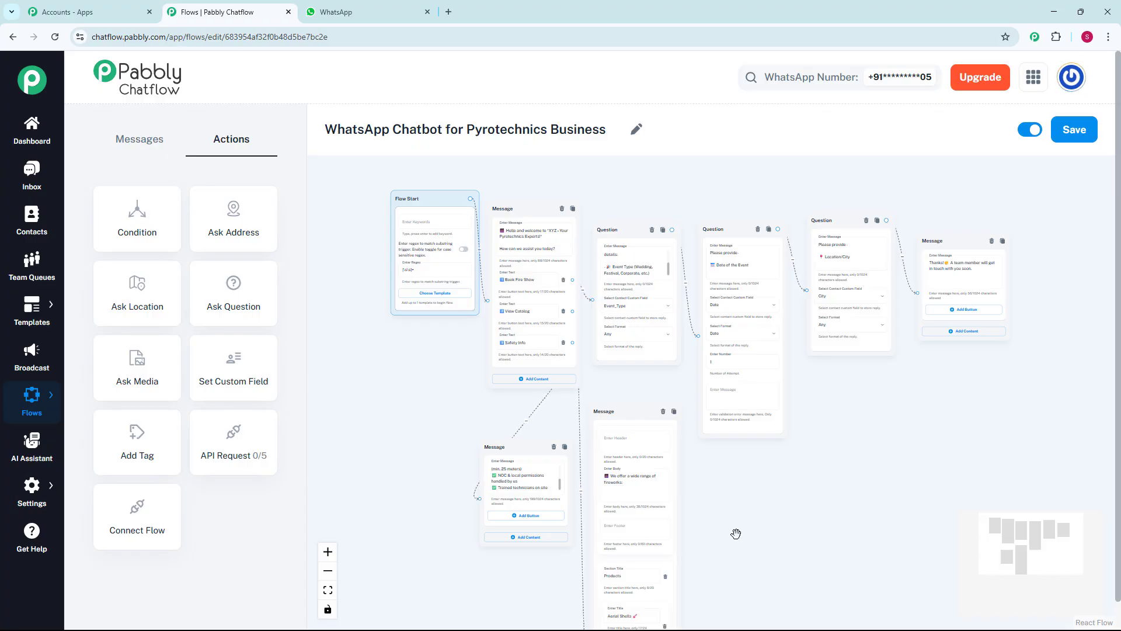
left_click(1090, 141)
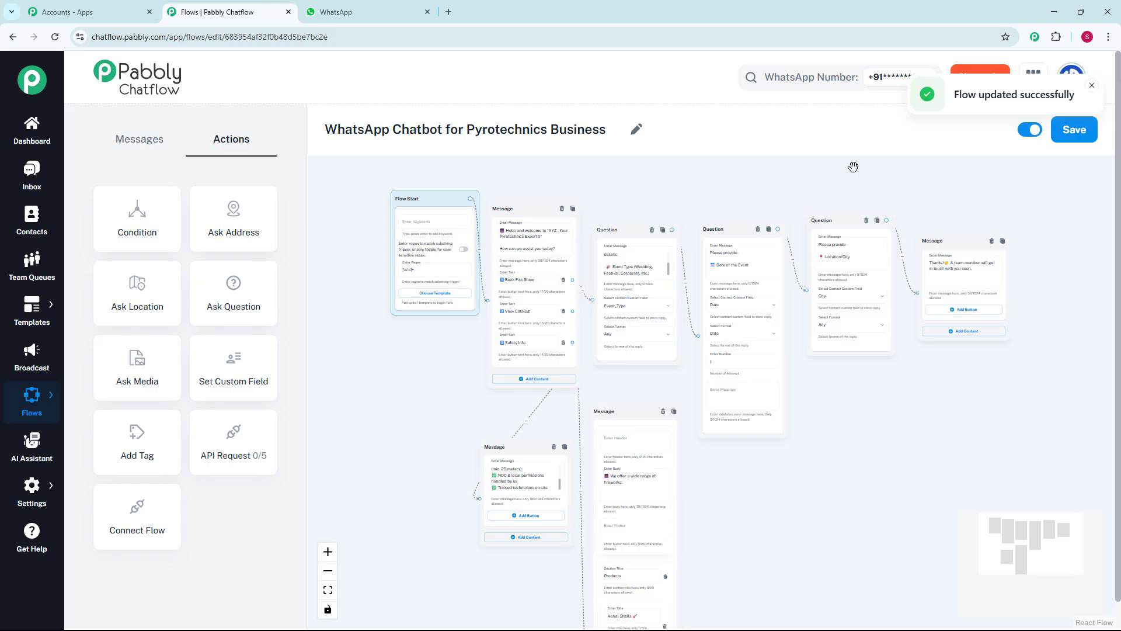
Step: Open the inbox and review the test conversation's Book Fire Show and View Catalog replies against the flow
left_click(32, 175)
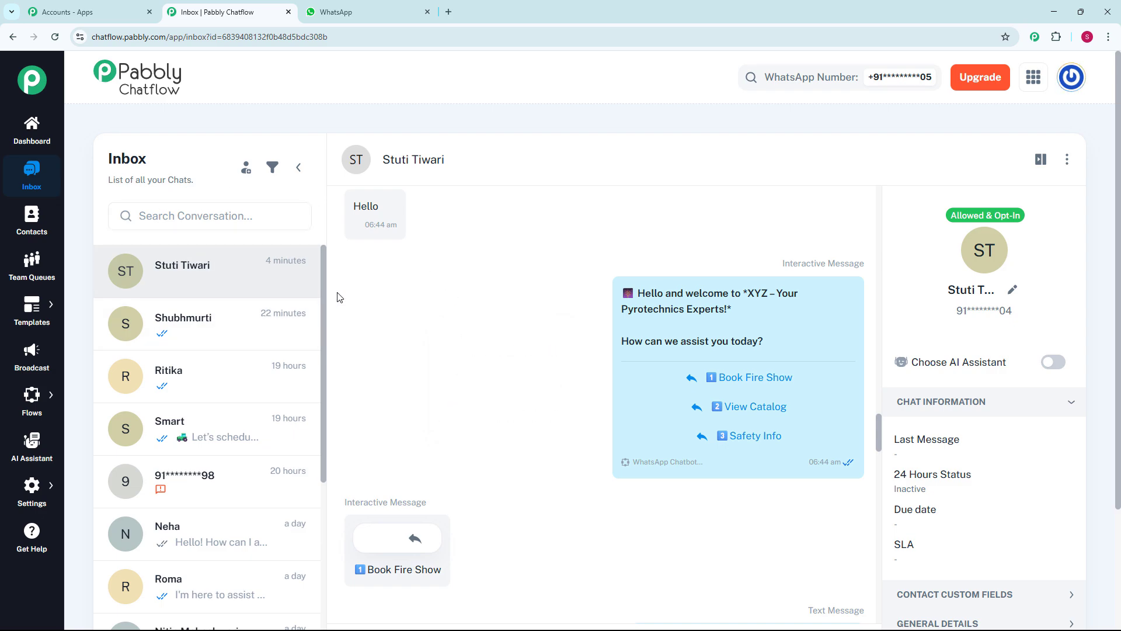
mouse_move(460, 337)
mouse_move(546, 339)
scroll(581, 315, "down", 3)
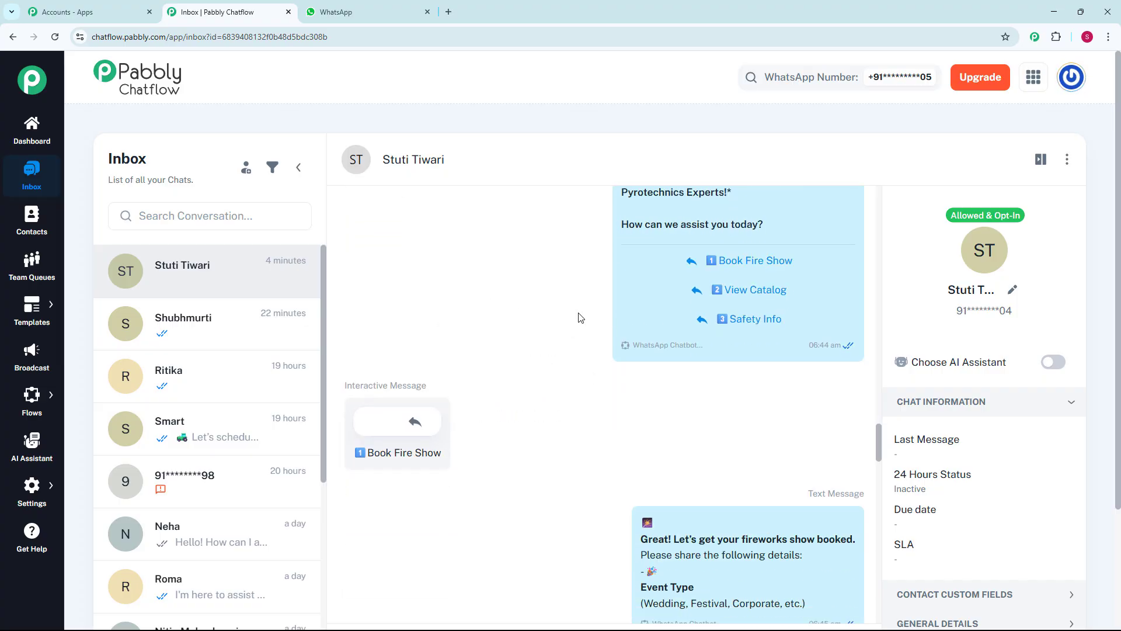
scroll(517, 401, "down", 3)
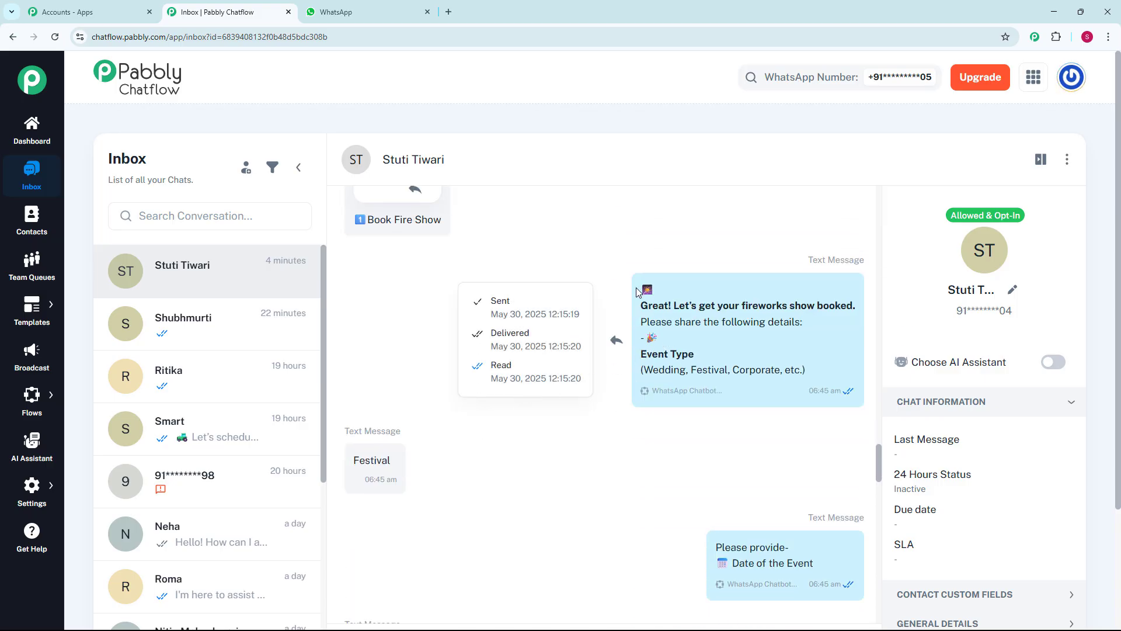
scroll(637, 292, "down", 3)
scroll(637, 297, "down", 3)
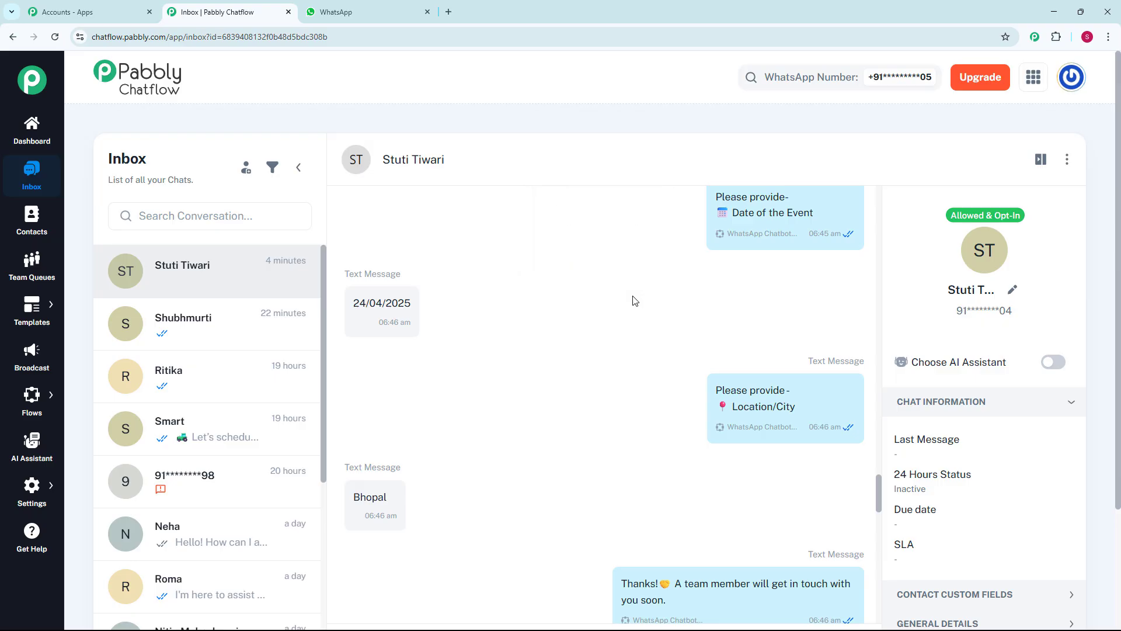
scroll(635, 299, "down", 2)
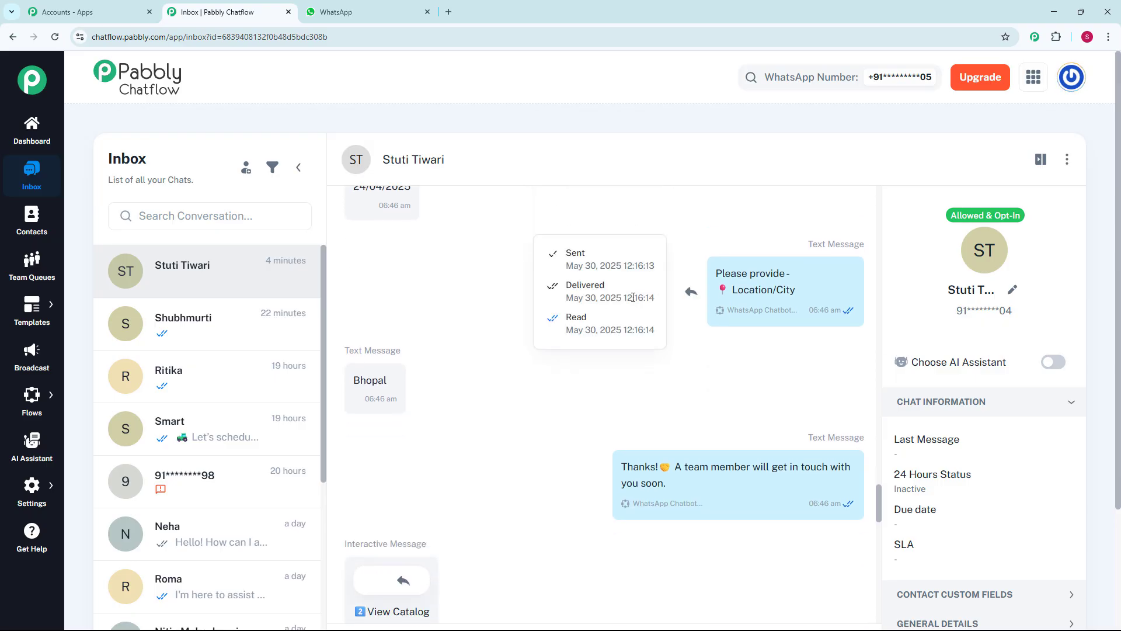
scroll(633, 298, "down", 2)
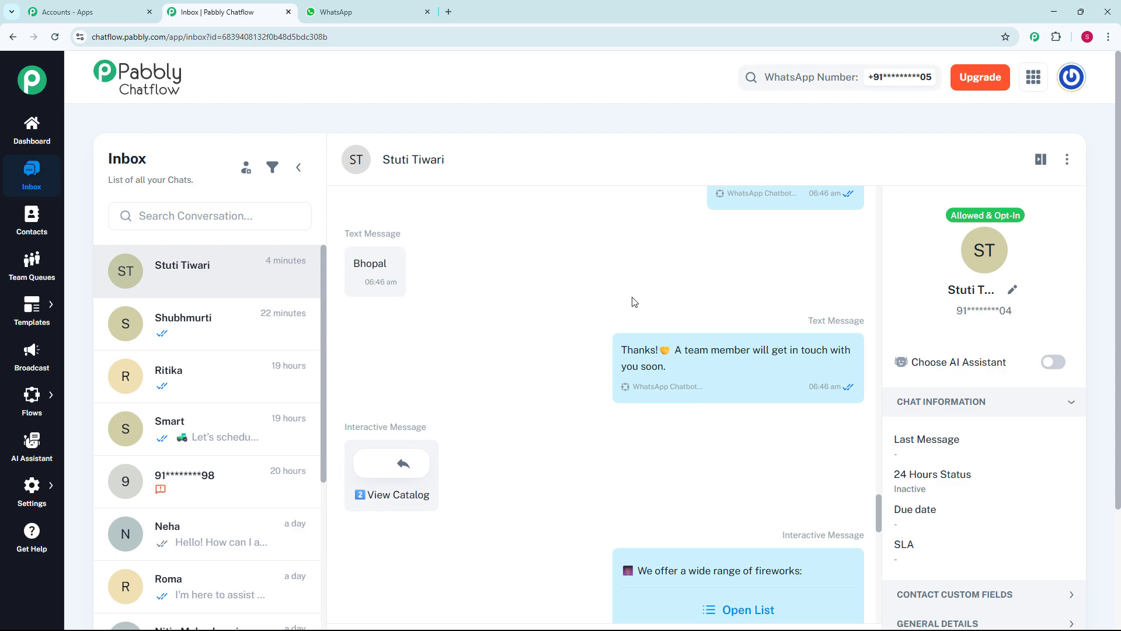
scroll(635, 302, "down", 4)
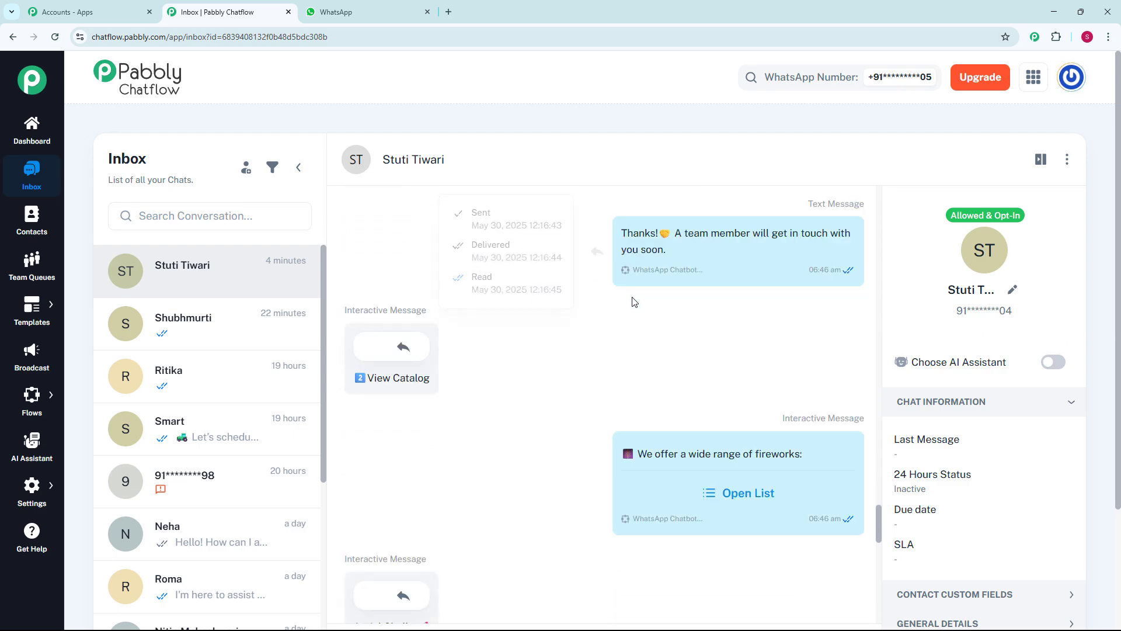
scroll(634, 301, "down", 4)
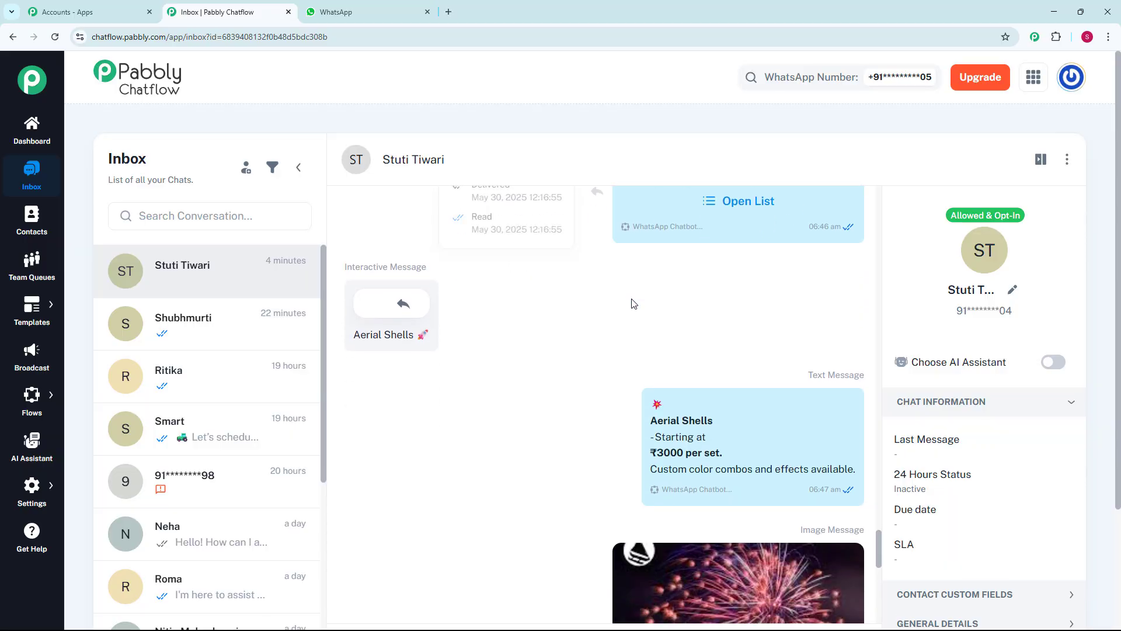